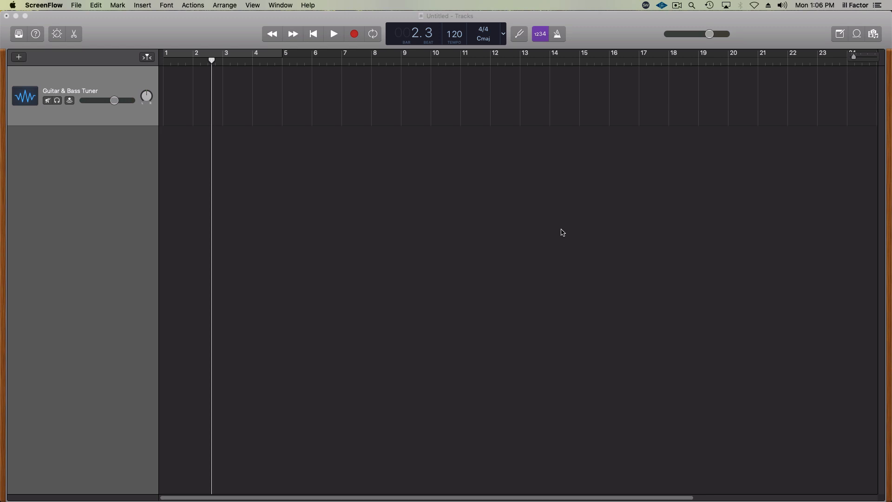
# - Switch to Finder, import 808 Sub.wav from the 08 Kodak Green 154 BPM Emin folder into the GarageBand project at bar 3, and play it
pyautogui.press('super+Tab')
pyautogui.press('super+Tab')
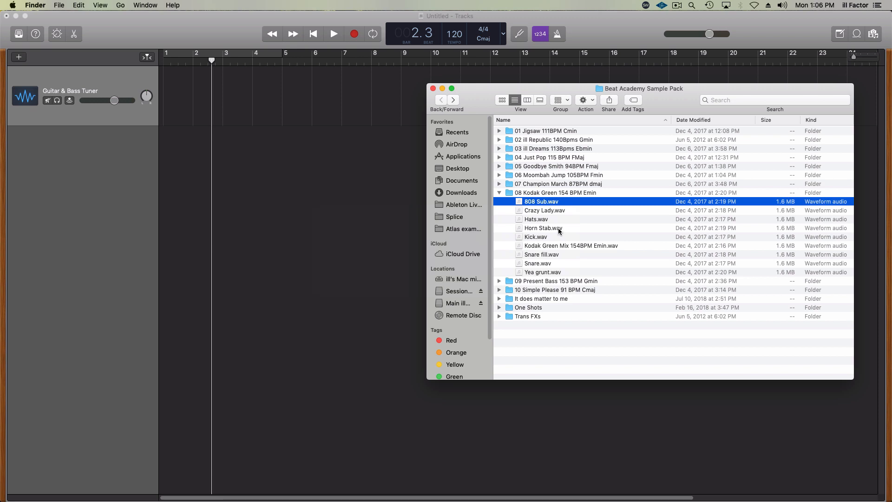
pyautogui.click(544, 193)
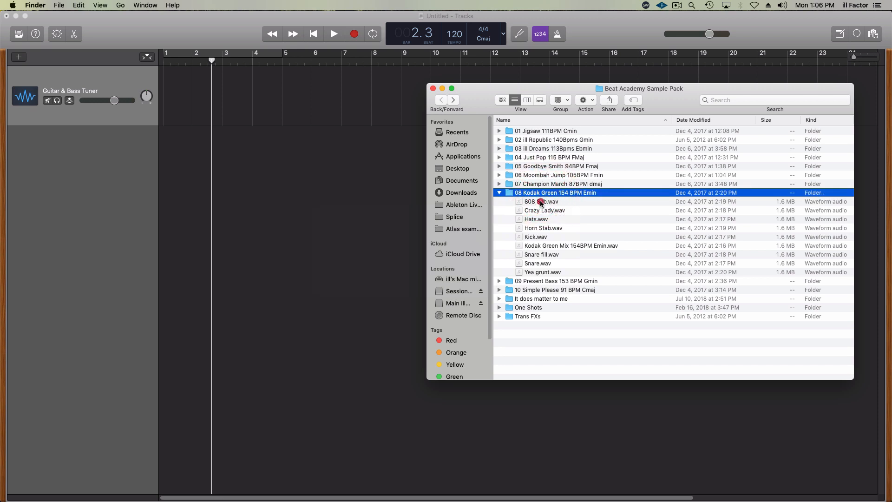
pyautogui.click(541, 202)
pyautogui.moveTo(541, 202); pyautogui.dragTo(213, 114)
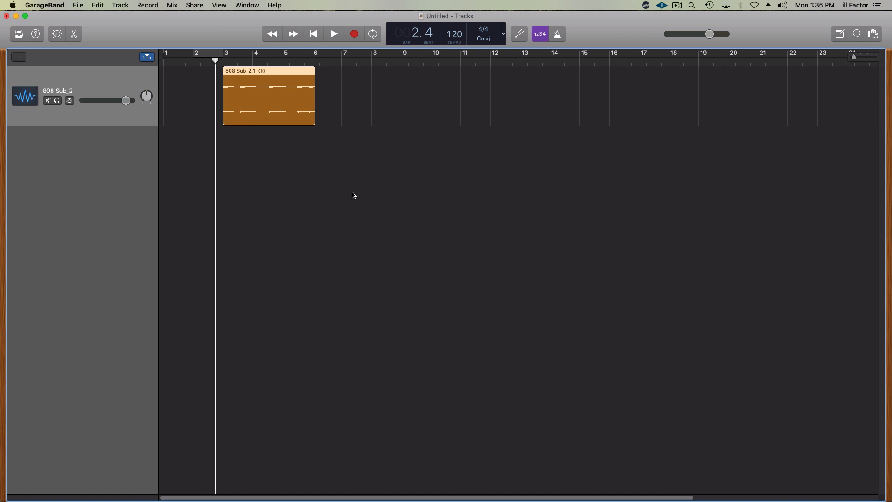
pyautogui.press('space')
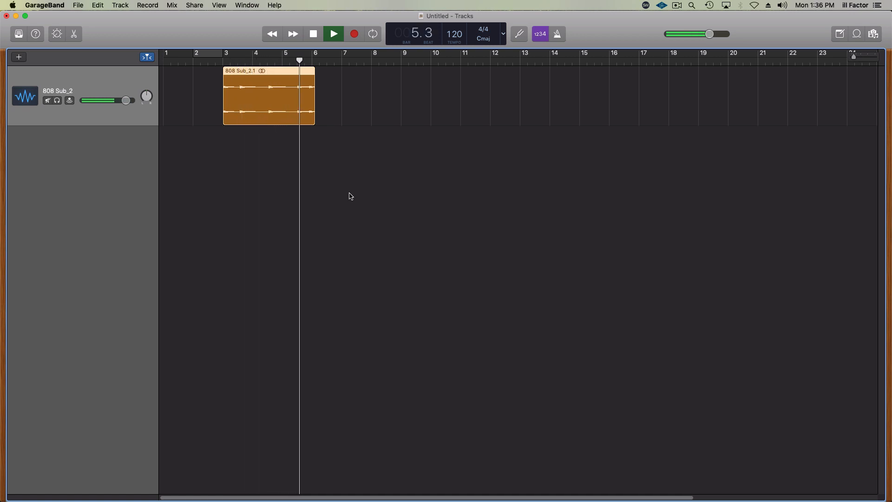
pyautogui.press('space')
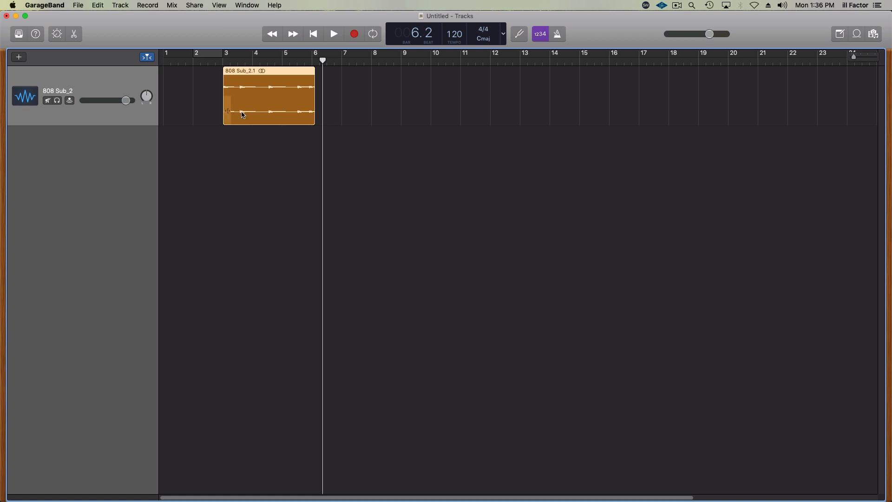
# - Open the 808 Sub region in the audio editor and trim both ends to isolate the single note from about 4.3 to 5.3
pyautogui.click(255, 99)
pyautogui.doubleClick(255, 99)
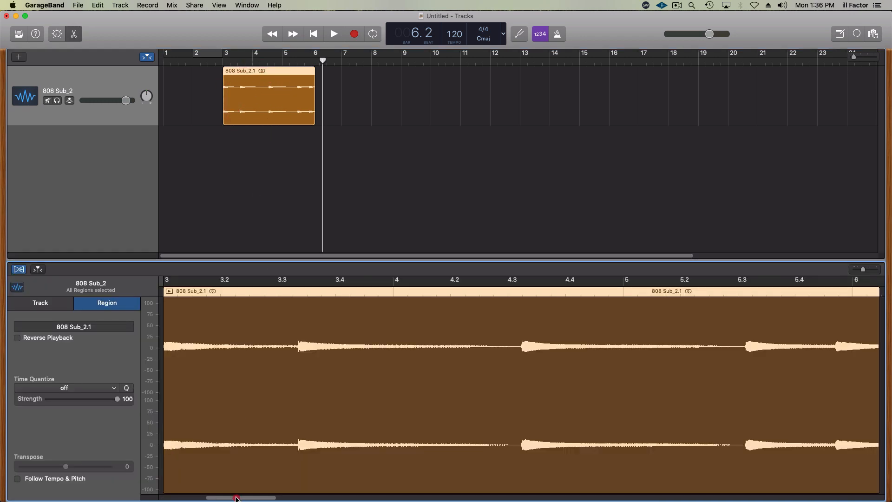
pyautogui.moveTo(237, 498); pyautogui.dragTo(246, 497)
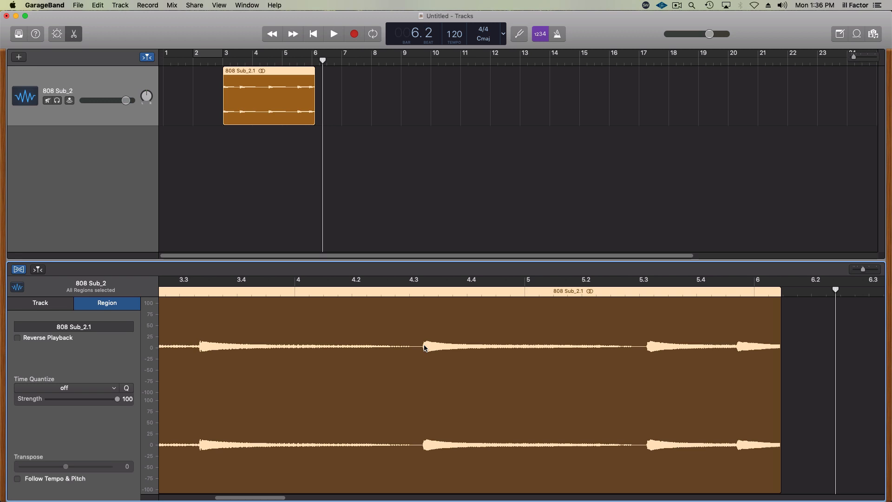
pyautogui.moveTo(275, 499); pyautogui.dragTo(258, 499)
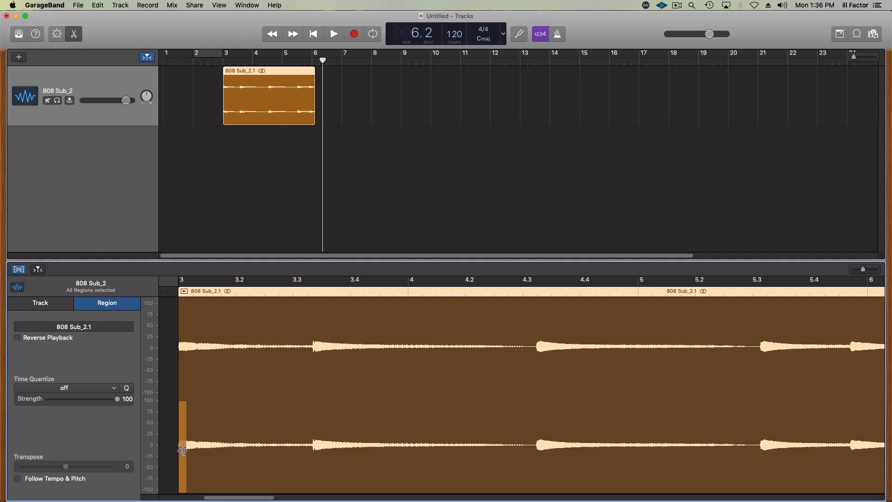
pyautogui.moveTo(182, 451); pyautogui.dragTo(537, 469)
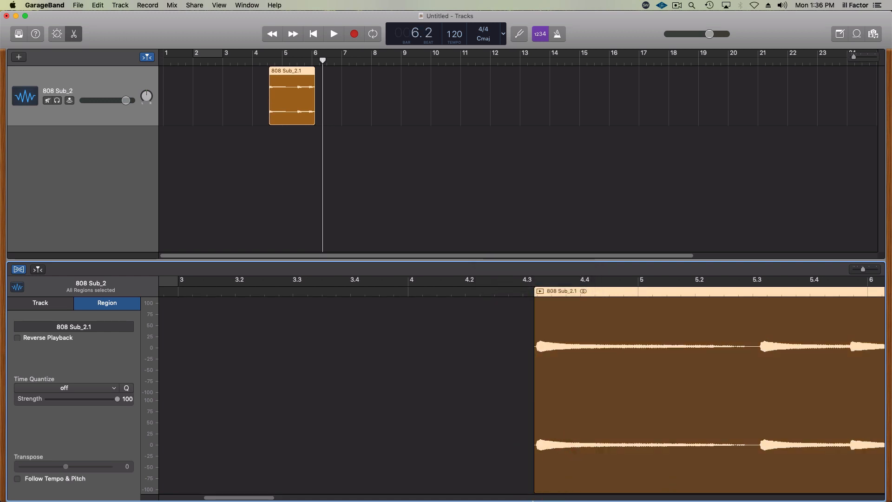
pyautogui.moveTo(247, 495); pyautogui.dragTo(271, 495)
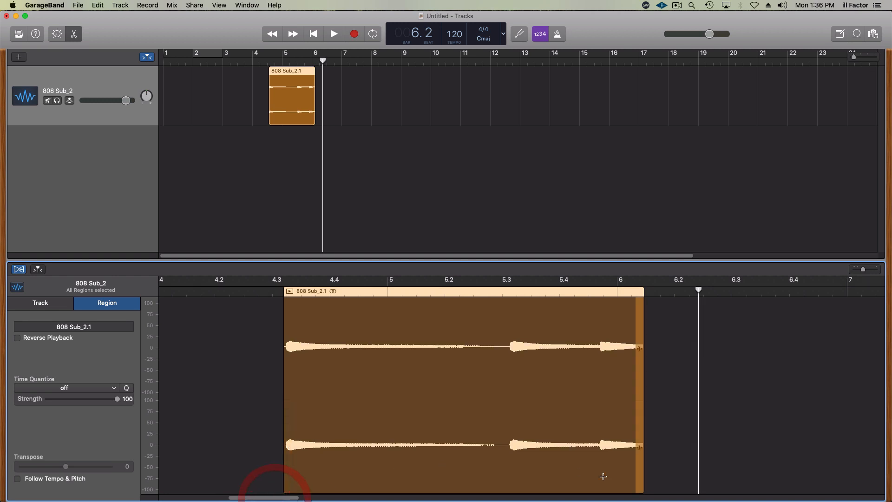
pyautogui.moveTo(638, 455); pyautogui.dragTo(496, 471)
pyautogui.click(312, 93)
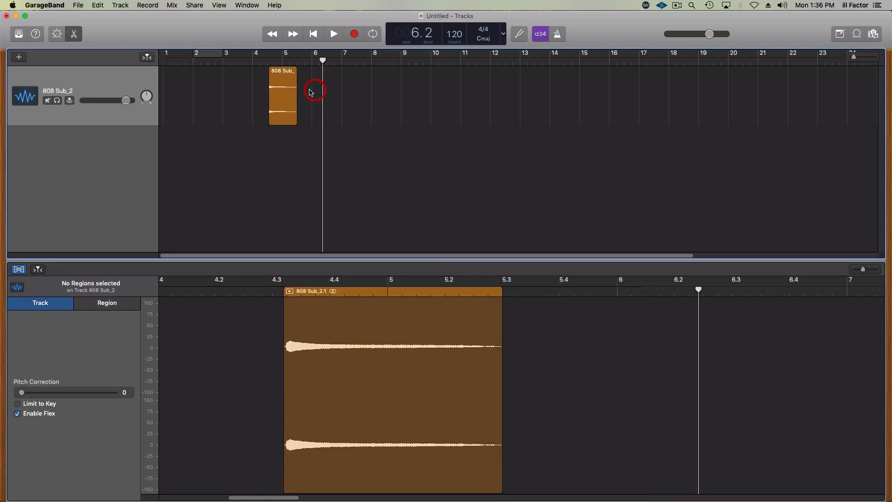
# - Move the trimmed 808 region to bar 2, cycle bar 2 and play the loop
pyautogui.moveTo(280, 78); pyautogui.dragTo(205, 71)
pyautogui.click(204, 52)
pyautogui.press('space')
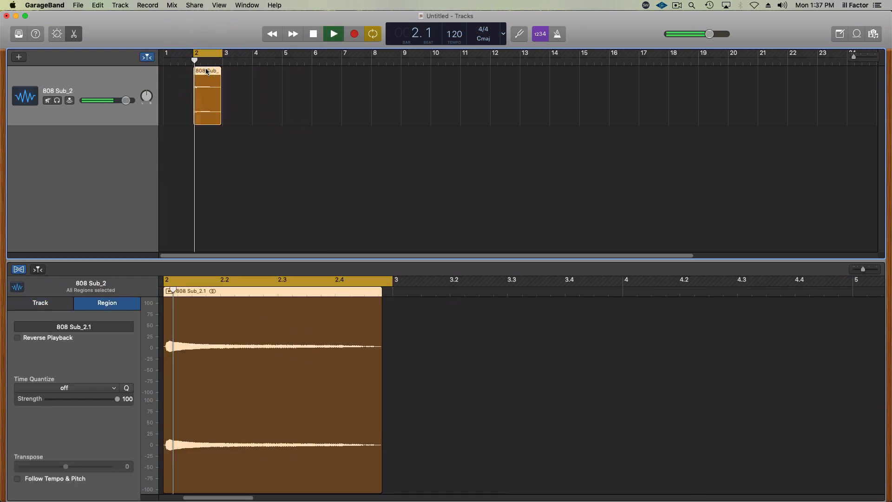
pyautogui.press('space')
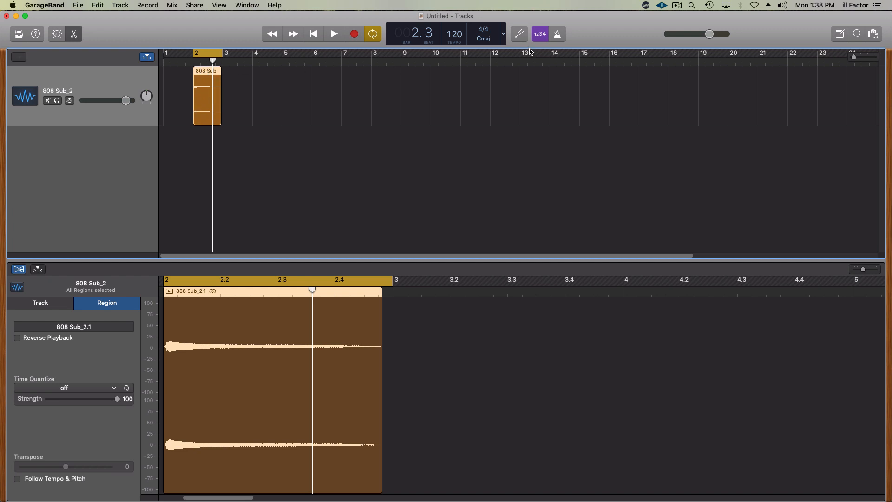
# - Check the pitch of the looped 808 note with the tuner during playback
pyautogui.click(522, 34)
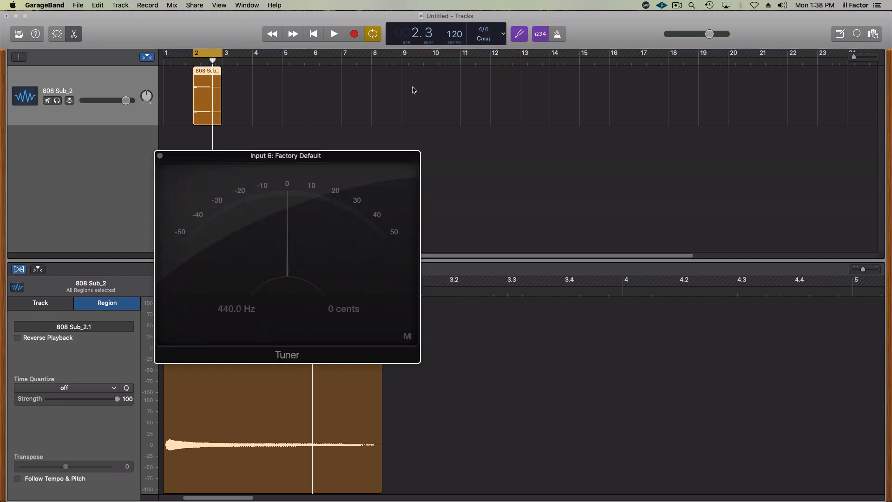
pyautogui.moveTo(320, 158); pyautogui.dragTo(310, 161)
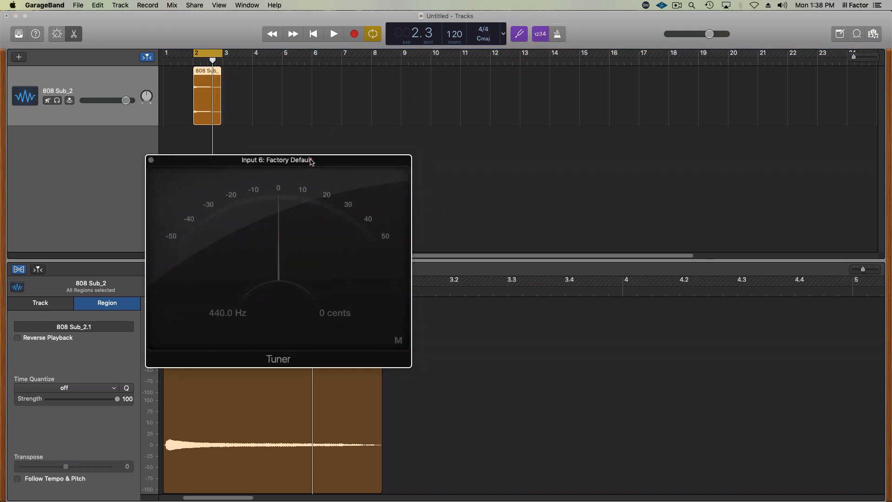
pyautogui.press('space')
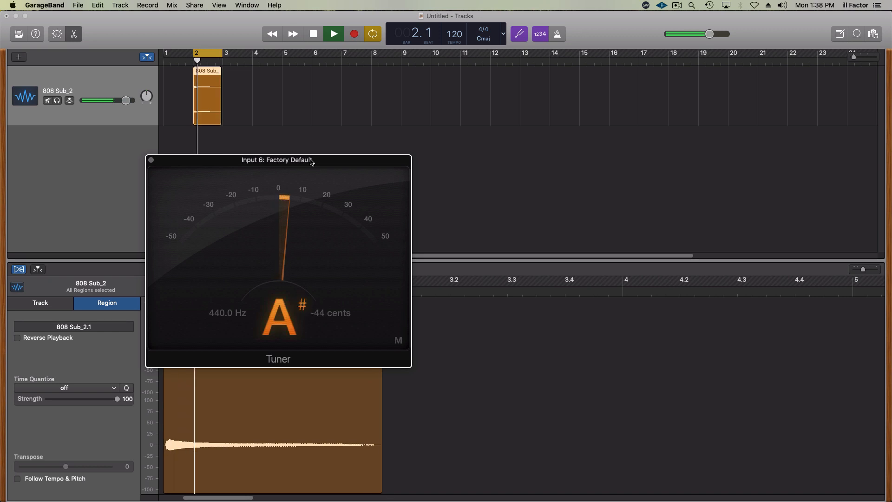
pyautogui.press('space')
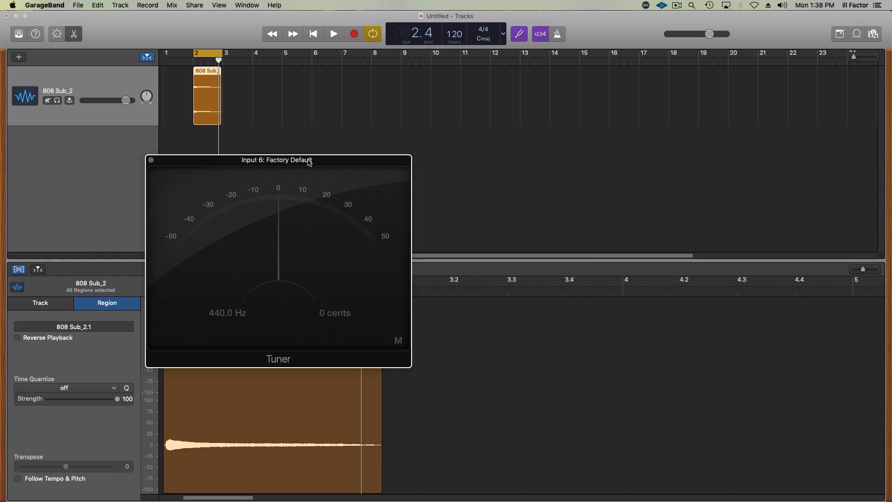
pyautogui.click(151, 161)
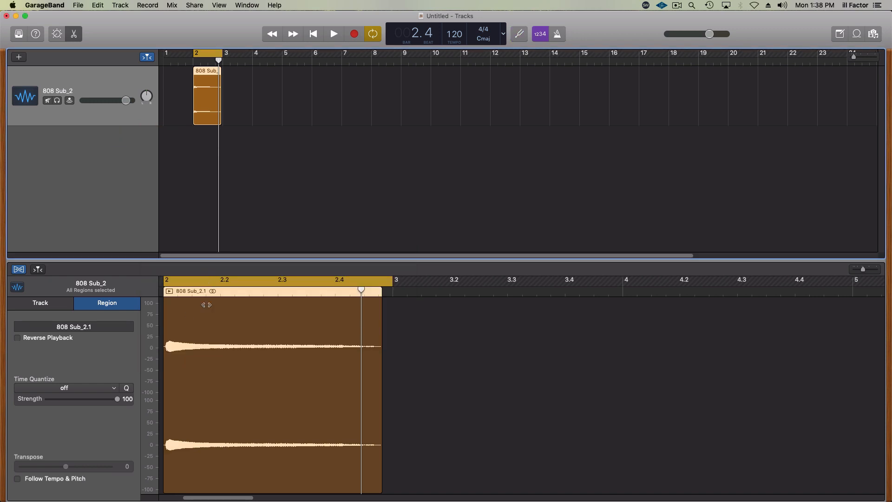
# - Enable Follow Tempo & Pitch for the 808 region, set Transpose to 3 and audition the result
pyautogui.click(18, 480)
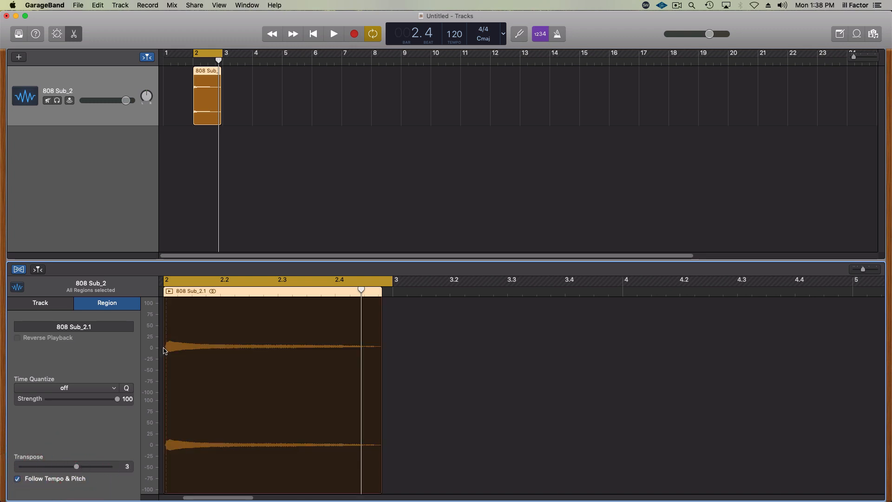
pyautogui.press('space')
# - Verify the transposed 808 note's pitch with the tuner during playback
pyautogui.press('space')
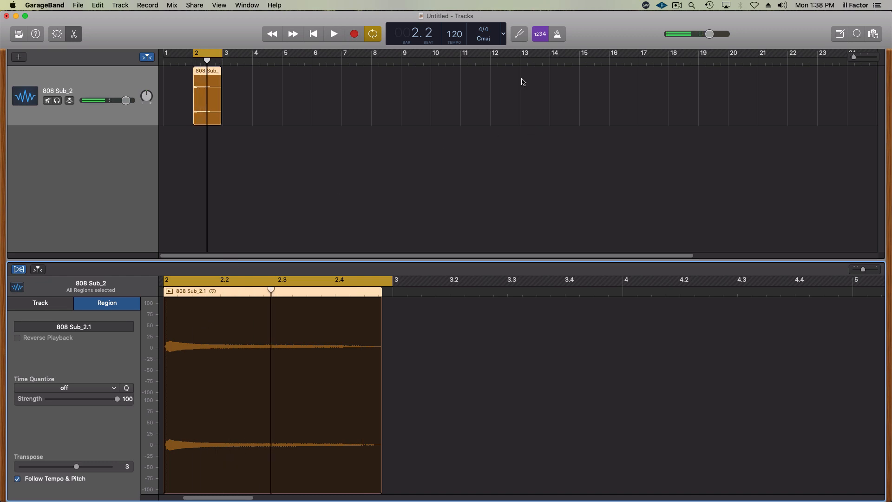
pyautogui.click(525, 37)
pyautogui.press('space')
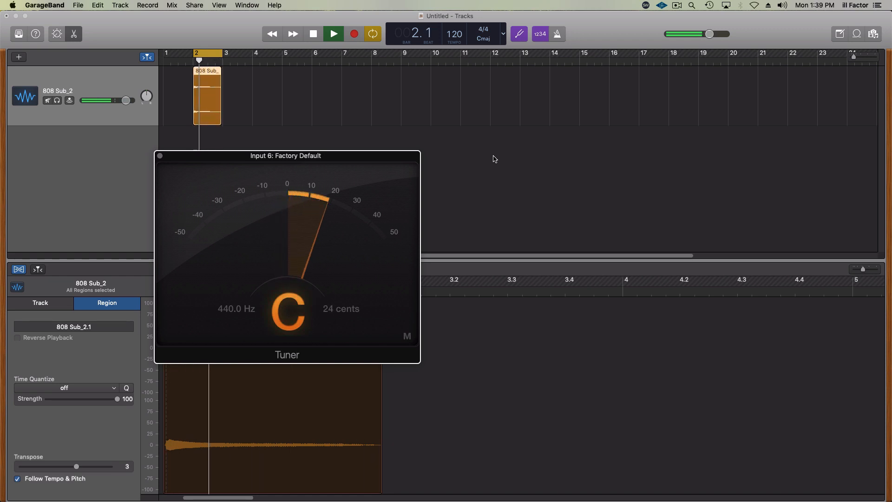
pyautogui.press('space')
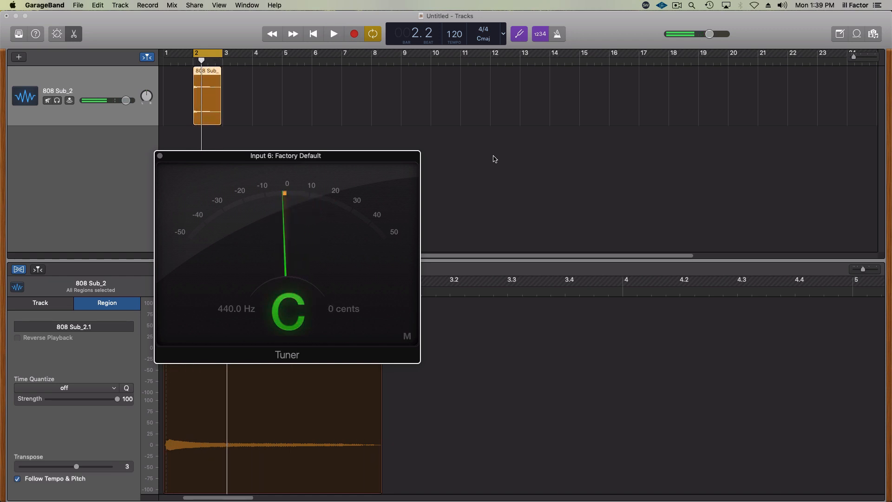
pyautogui.click(160, 156)
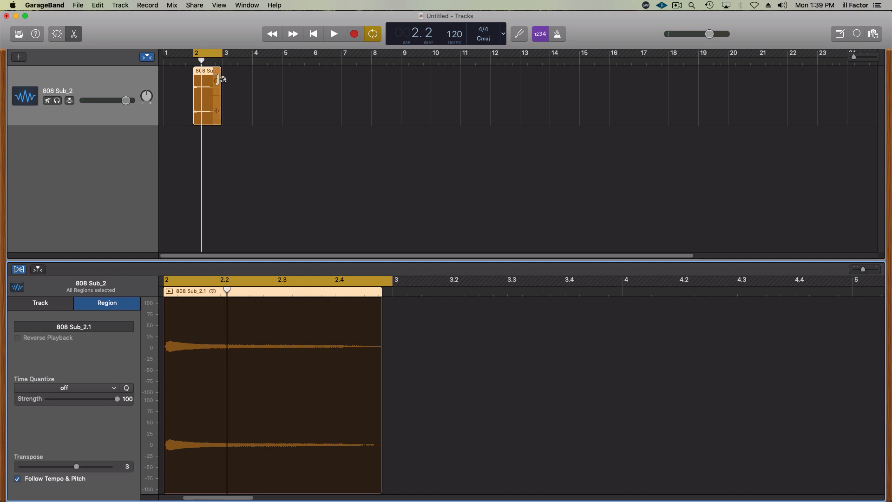
# - Move the transposed 808 region to bar 4
pyautogui.moveTo(202, 77); pyautogui.dragTo(263, 89)
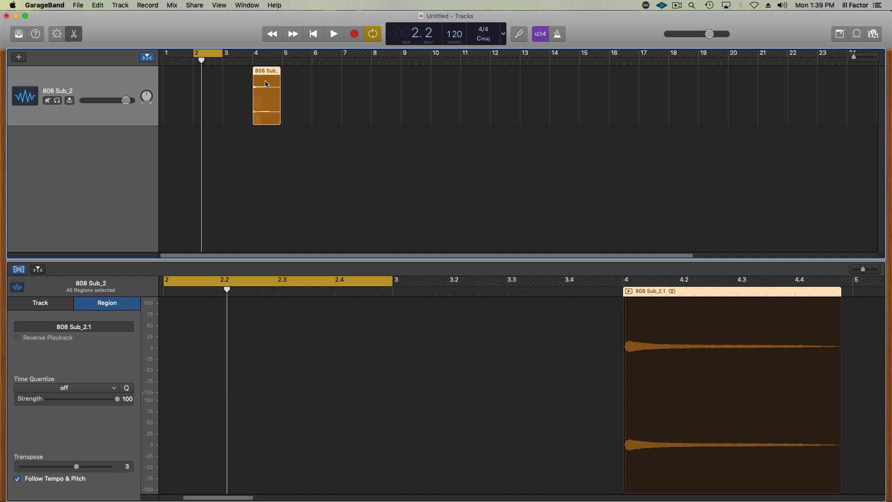
pyautogui.click(861, 57)
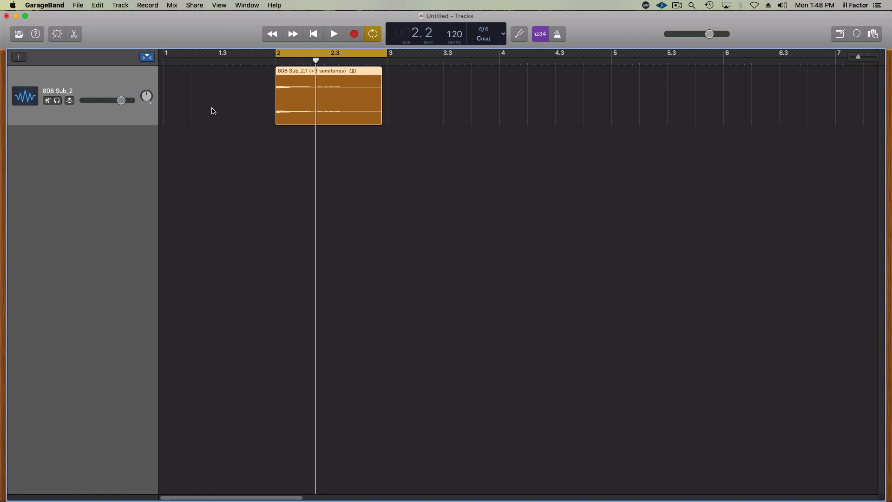
# - Show the 808 track's plug-in settings, add the Overdrive distortion effect after Gain and place its window below the region
pyautogui.click(56, 34)
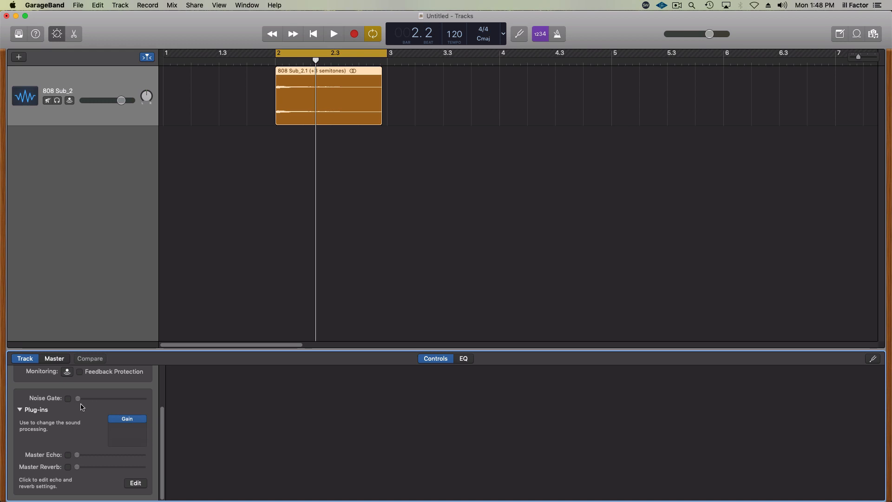
pyautogui.click(20, 410)
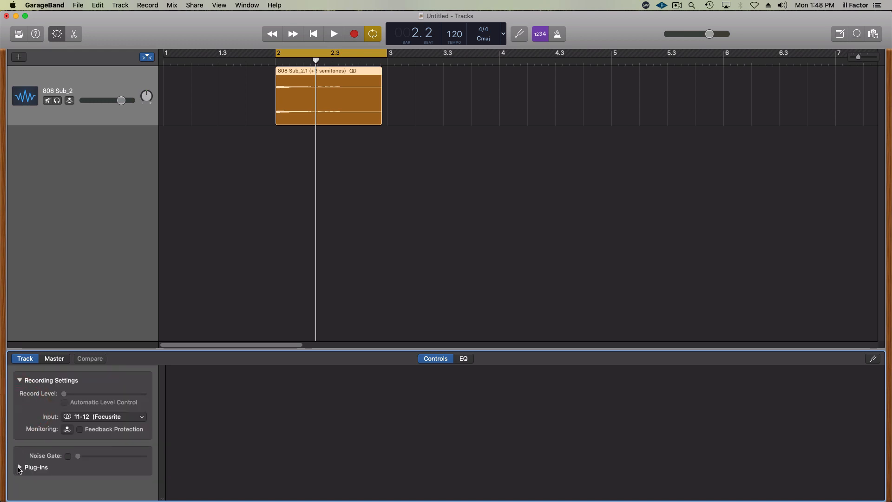
pyautogui.click(20, 467)
pyautogui.moveTo(162, 410); pyautogui.dragTo(163, 472)
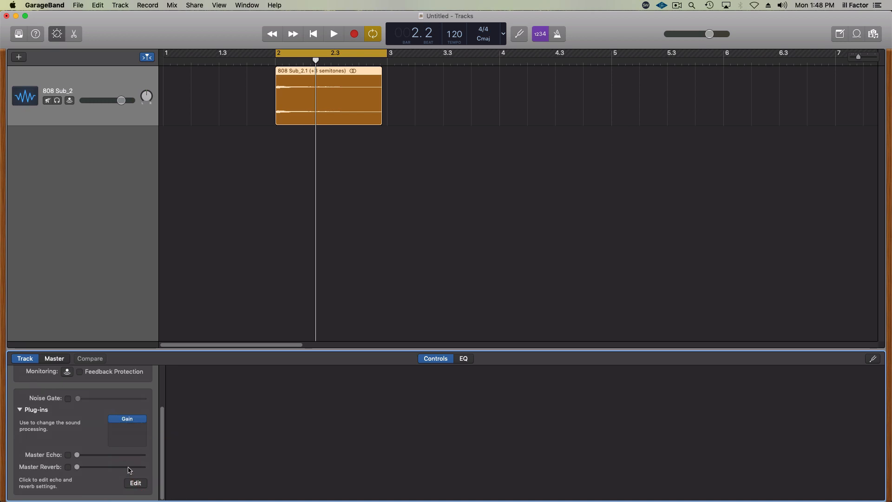
pyautogui.click(130, 430)
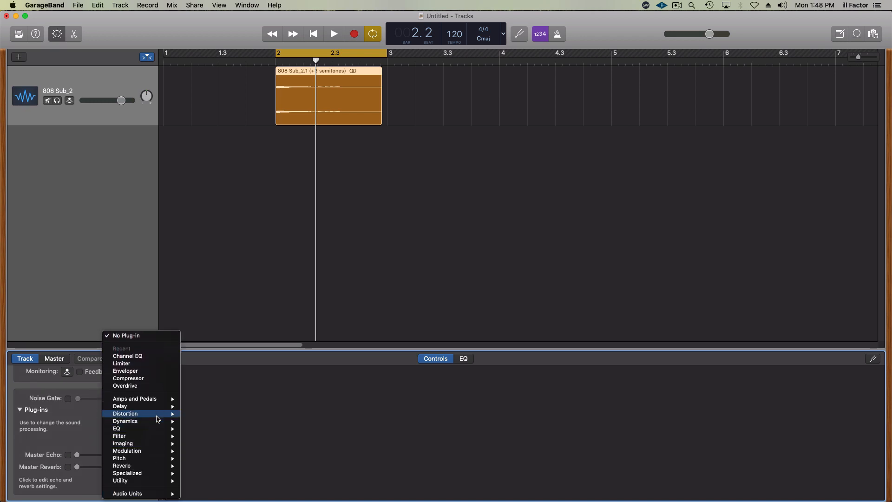
pyautogui.moveTo(155, 417)
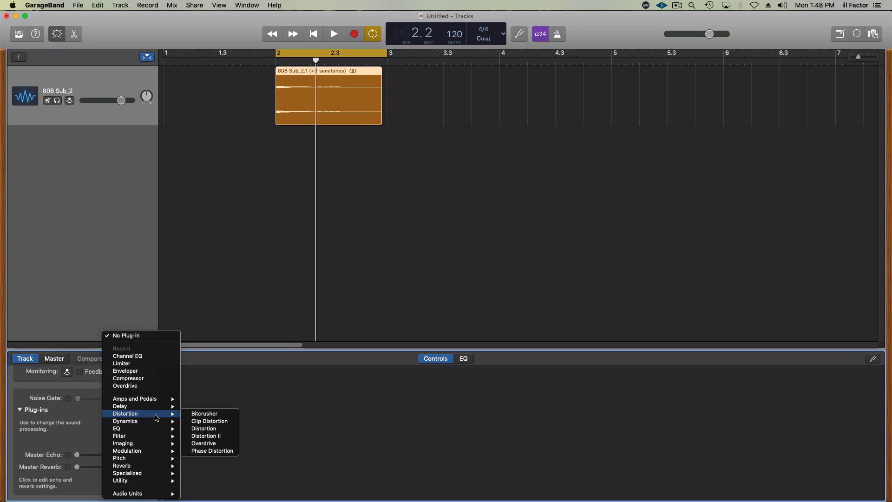
pyautogui.click(212, 444)
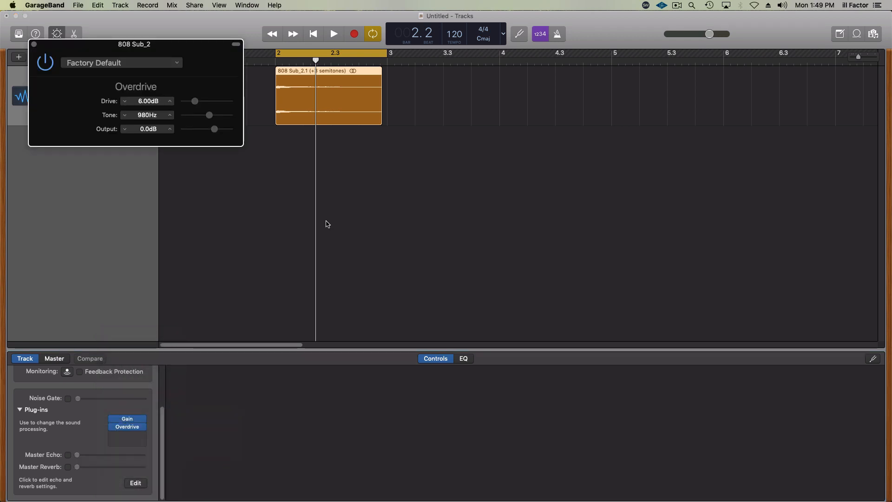
pyautogui.moveTo(211, 47); pyautogui.dragTo(390, 208)
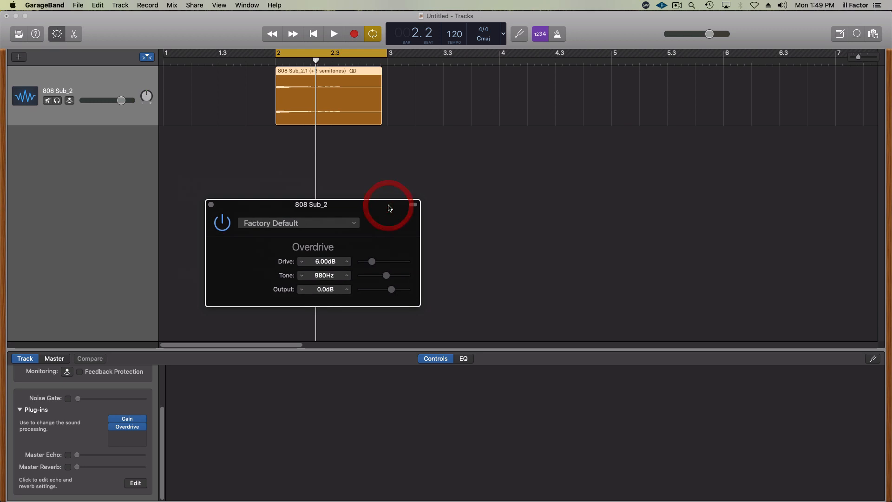
# - Compare the looped 808 with Overdrive bypassed and active, and set Drive to 17 dB, Tone to 580 Hz and Output to -2.5 dB
pyautogui.press('space')
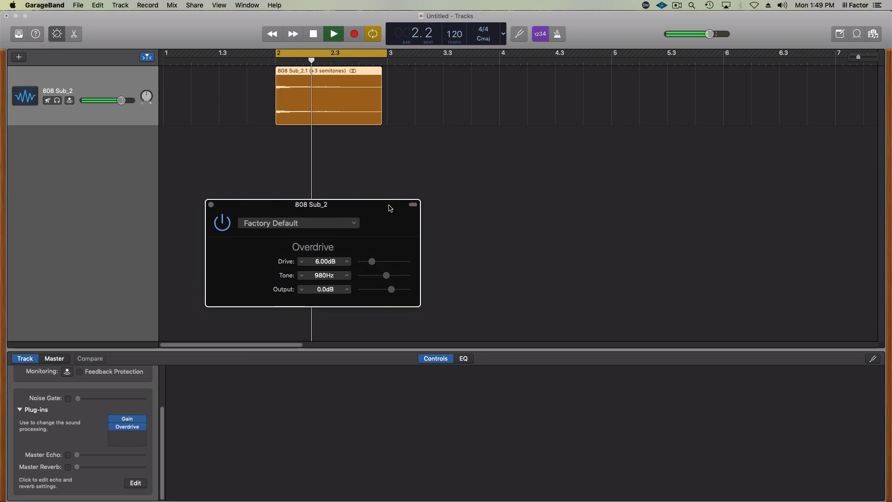
pyautogui.click(225, 223)
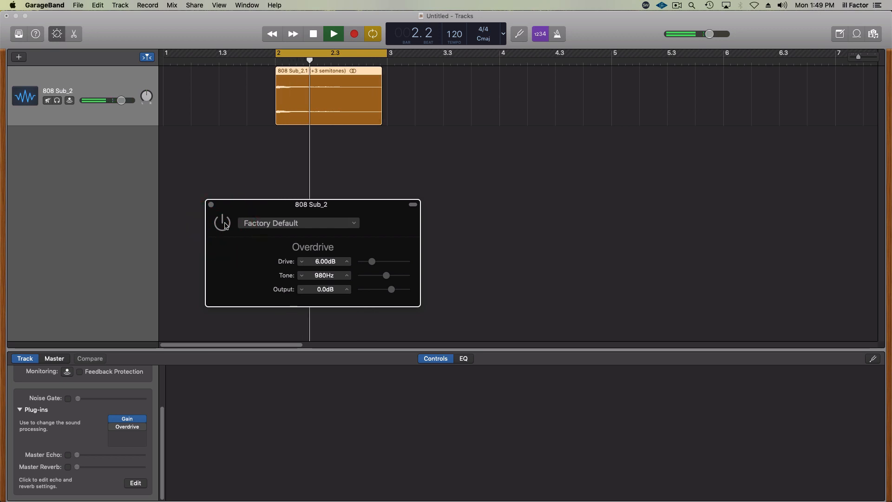
pyautogui.click(224, 223)
pyautogui.moveTo(372, 261); pyautogui.dragTo(384, 277)
pyautogui.press('space')
# - Add the Distortion II effect after Overdrive on the 808 track and widen its window to show the sliders
pyautogui.click(126, 438)
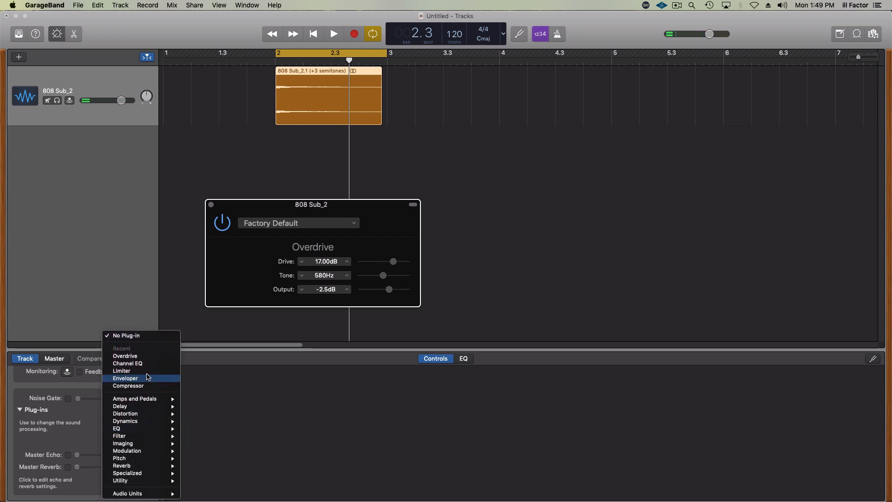
pyautogui.moveTo(148, 417)
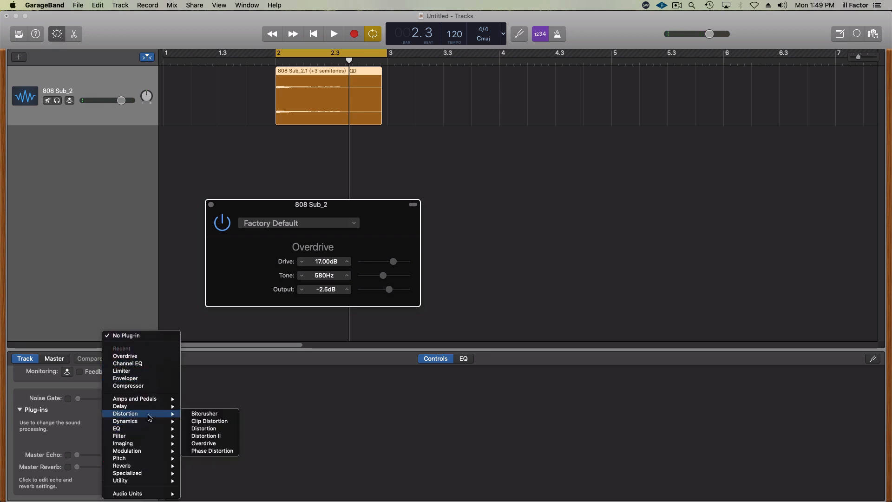
pyautogui.click(221, 437)
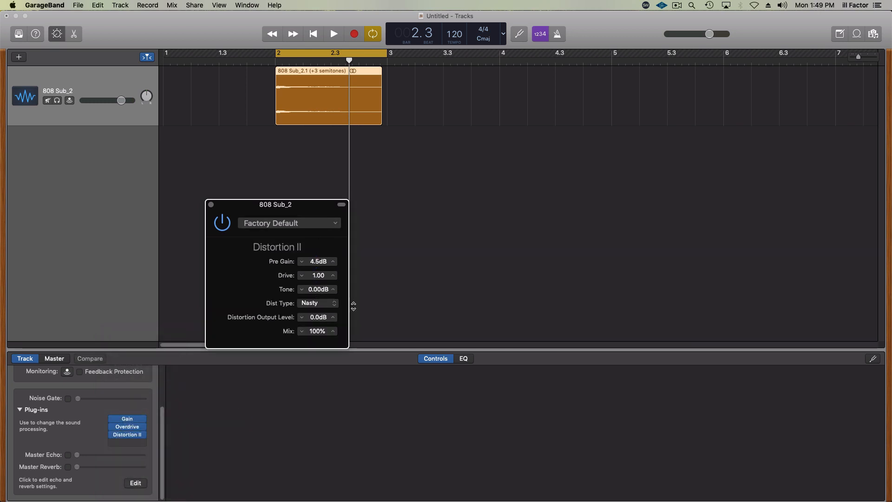
pyautogui.moveTo(350, 302); pyautogui.dragTo(516, 327)
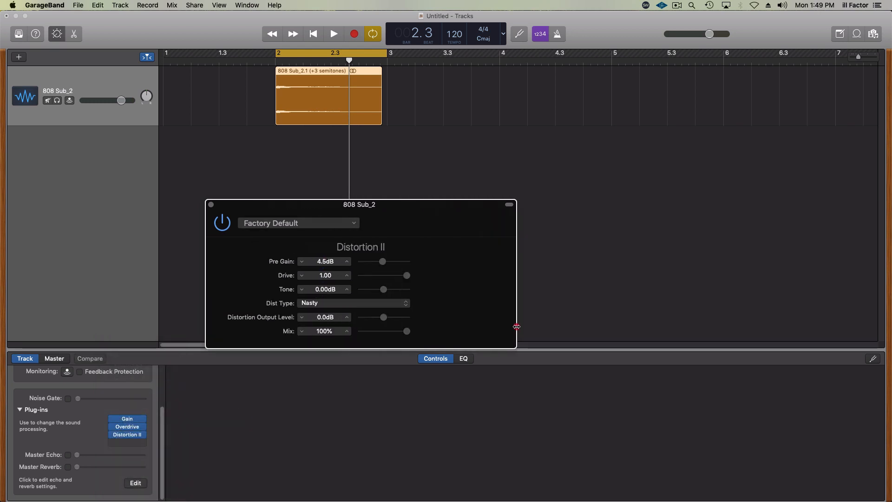
# - Set Distortion II to Growl during looped playback, with Pre Gain 0.5 dB, Drive 0.19, Tone 5.75 dB and Distortion Output Level -4.0 dB
pyautogui.click(354, 303)
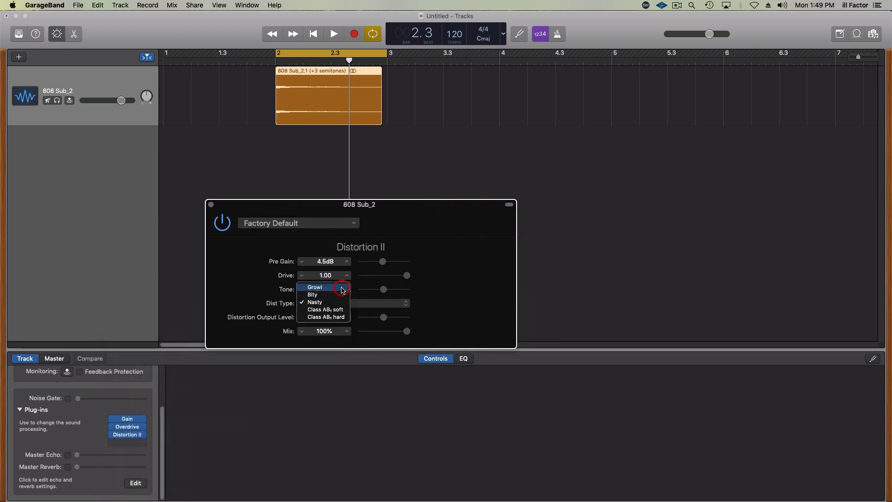
pyautogui.click(343, 290)
pyautogui.press('space')
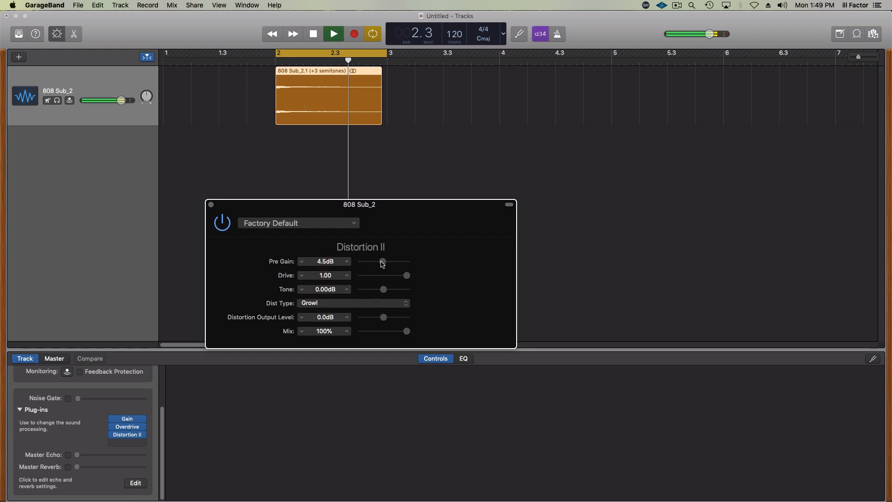
pyautogui.moveTo(383, 263); pyautogui.dragTo(397, 297)
pyautogui.press('space')
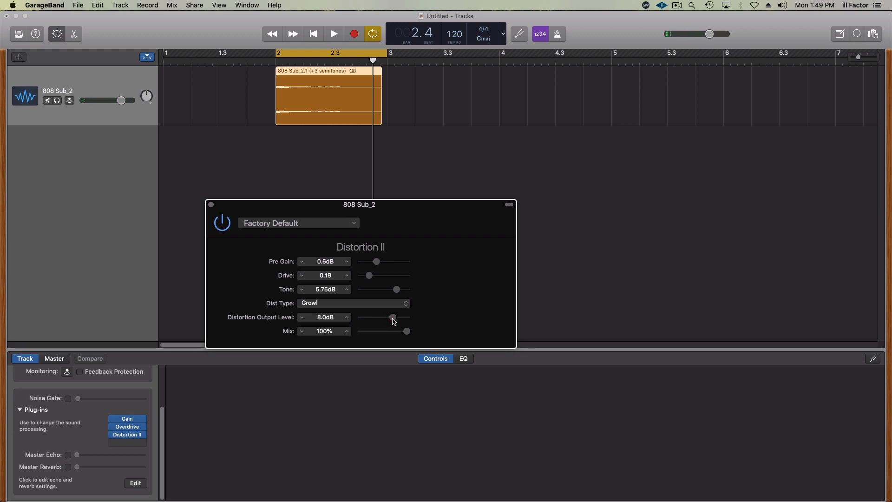
pyautogui.press('space')
pyautogui.moveTo(392, 321); pyautogui.dragTo(378, 319)
pyautogui.press('space')
# - Try the hard Class AB distortion type on the looped 808 and raise Drive to 0.43
pyautogui.click(381, 303)
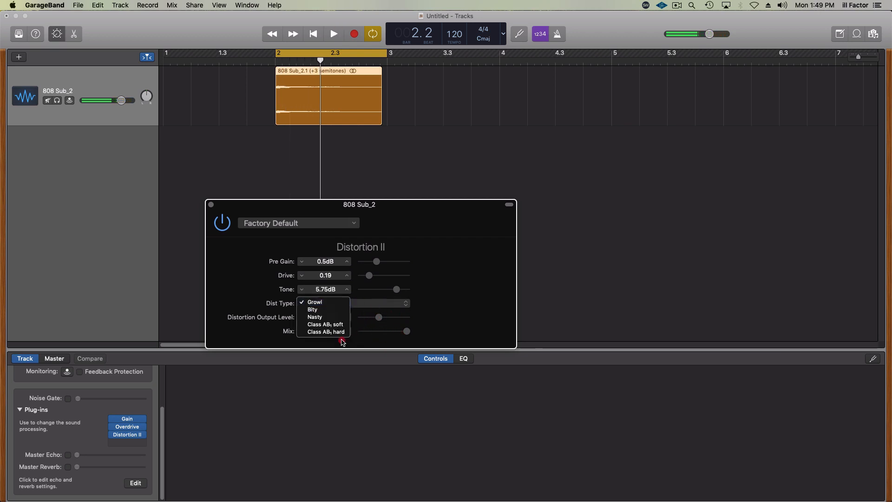
pyautogui.click(338, 333)
pyautogui.press('space')
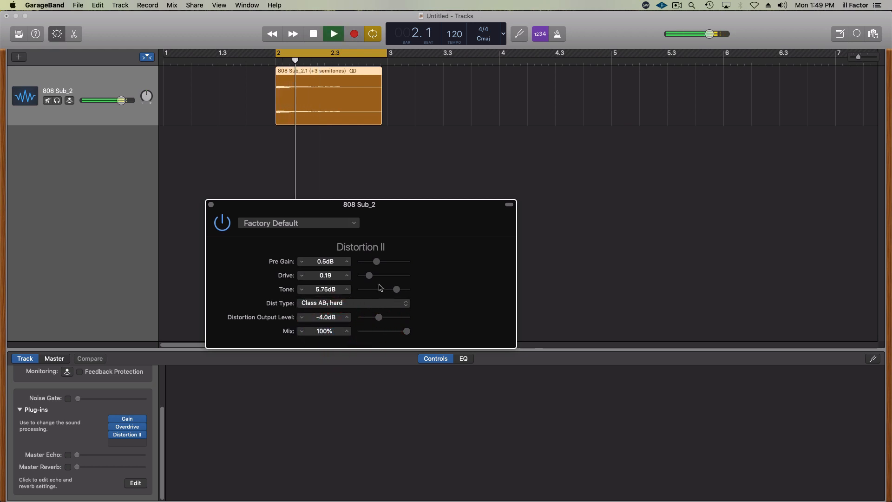
pyautogui.moveTo(371, 276)
pyautogui.mouseDown()
pyautogui.moveTo(392, 278)
pyautogui.moveTo(383, 282)
pyautogui.mouseUp()
pyautogui.press('space')
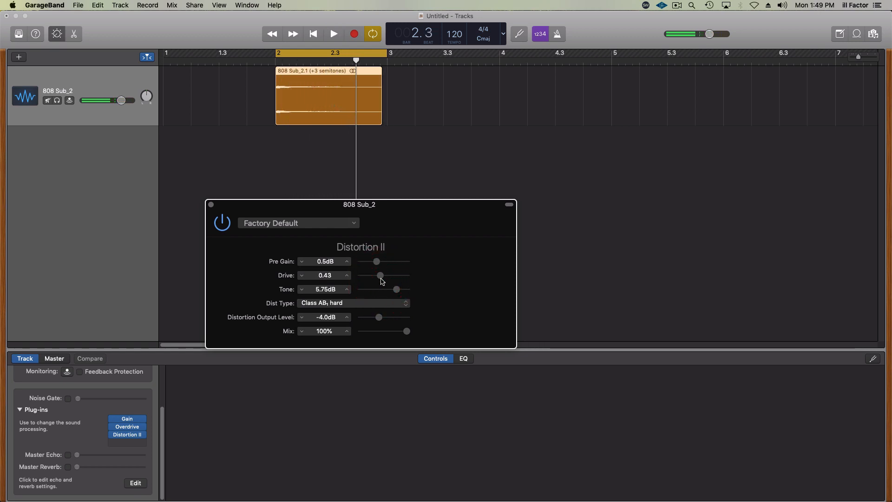
# - Try the Growl distortion type on the looped 808 with Tone at 6.75 dB
pyautogui.click(374, 302)
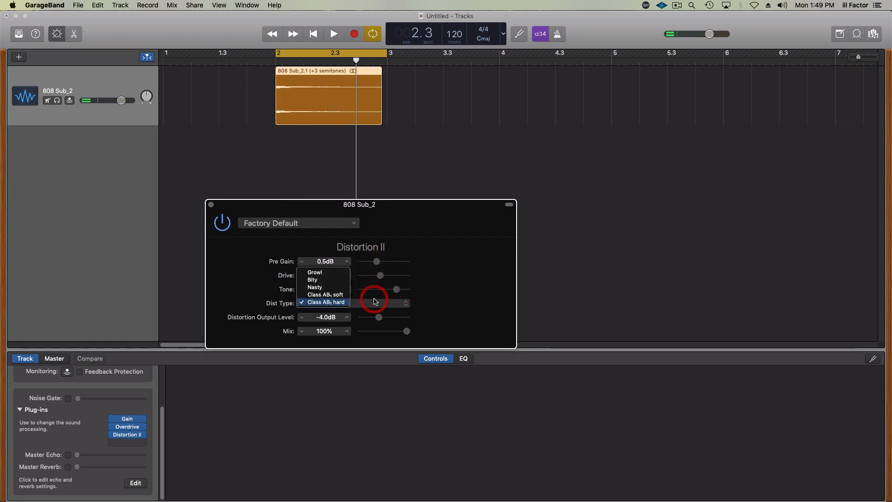
pyautogui.click(336, 274)
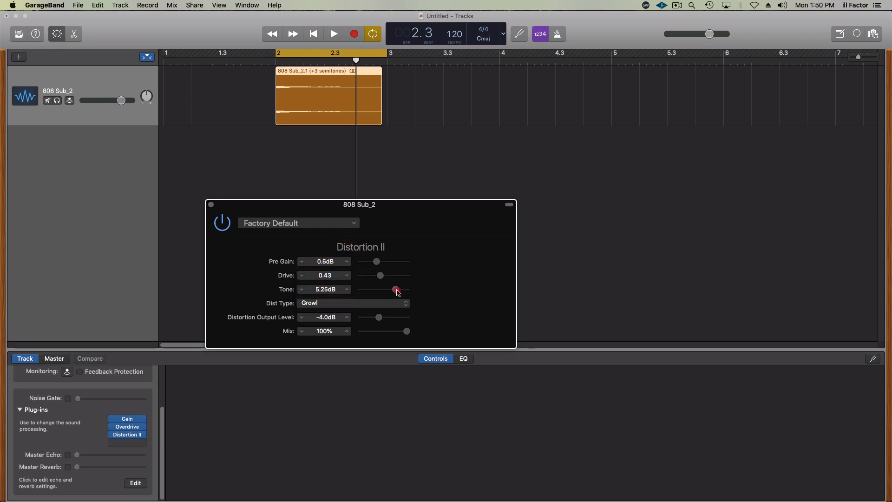
pyautogui.press('space')
pyautogui.moveTo(397, 292); pyautogui.dragTo(401, 293)
pyautogui.press('space')
# - Switch the distortion type to Nasty and, during playback, set Tone to 7.75 dB, Drive to 0.56 and Pre Gain to 3.0 dB
pyautogui.click(386, 303)
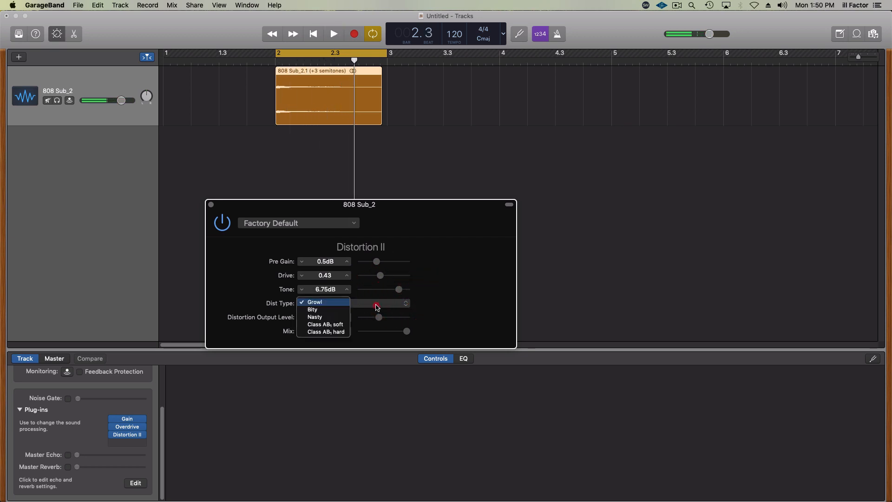
pyautogui.click(339, 320)
pyautogui.press('space')
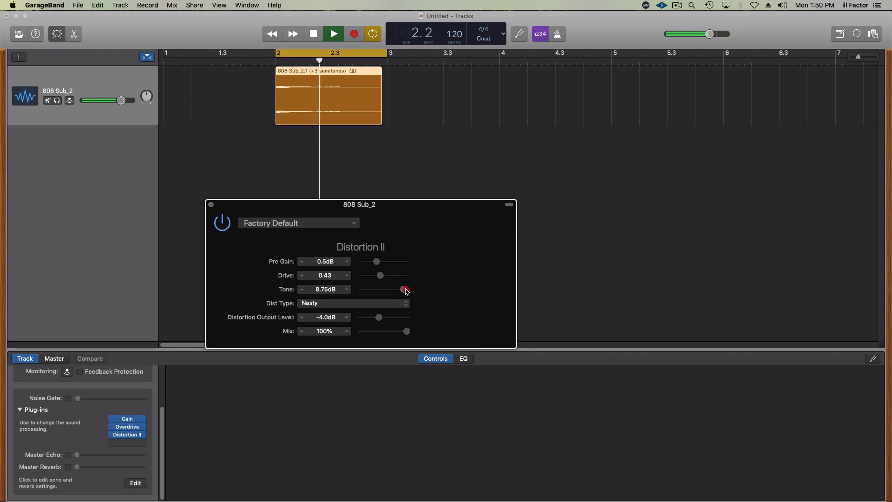
pyautogui.moveTo(401, 291); pyautogui.dragTo(404, 293)
pyautogui.press('space')
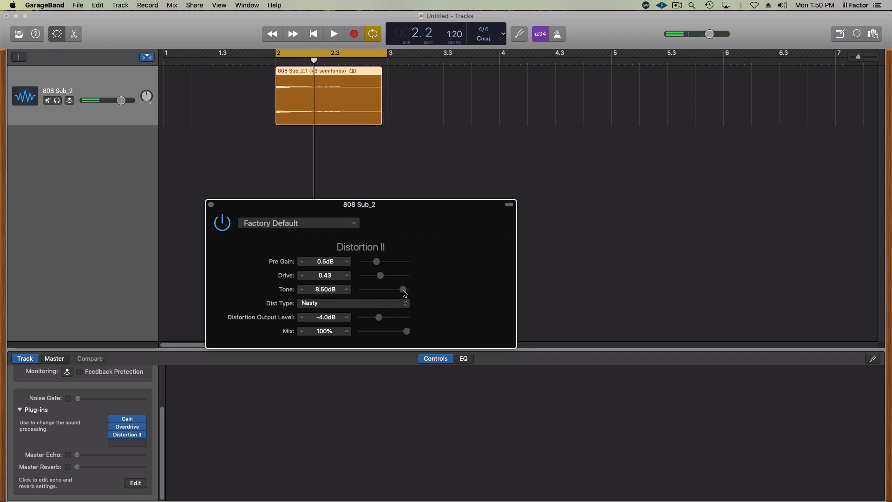
pyautogui.press('space')
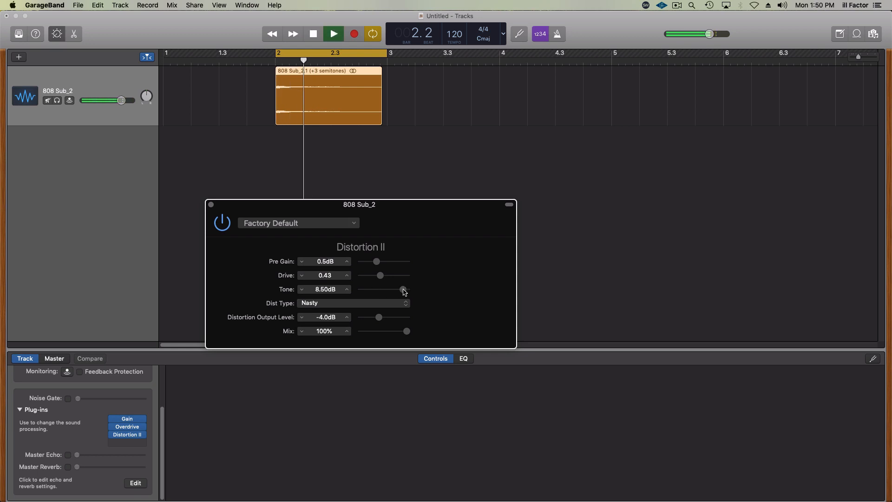
pyautogui.moveTo(402, 289); pyautogui.dragTo(382, 265)
pyautogui.press('space')
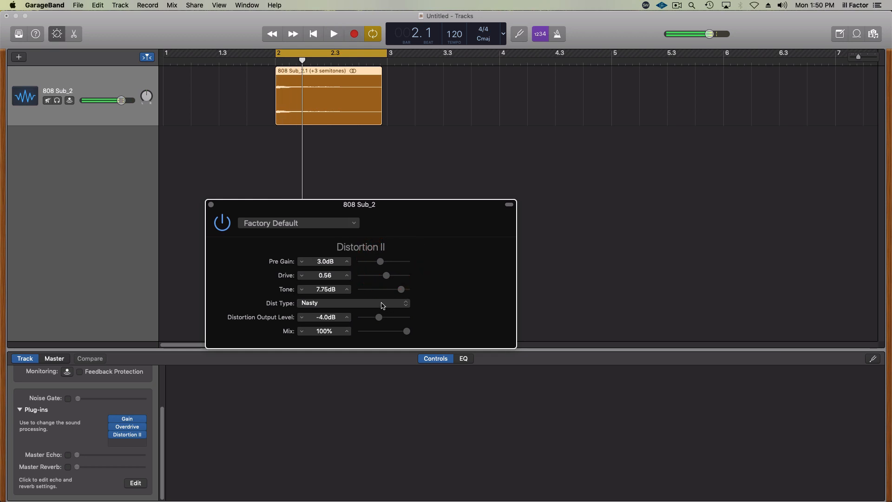
# - Change the distortion type to hard Class AB, set Pre Gain to 2.5 dB while listening, and close the Distortion II window
pyautogui.click(382, 306)
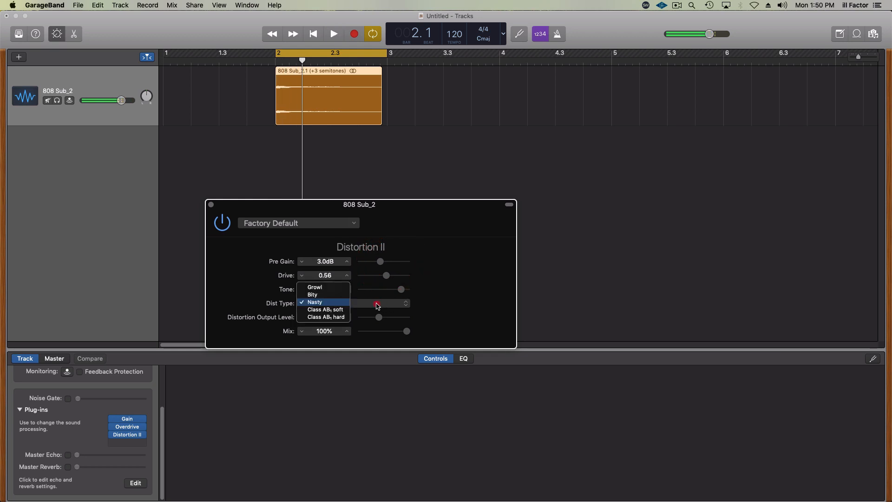
pyautogui.click(338, 316)
pyautogui.press('space')
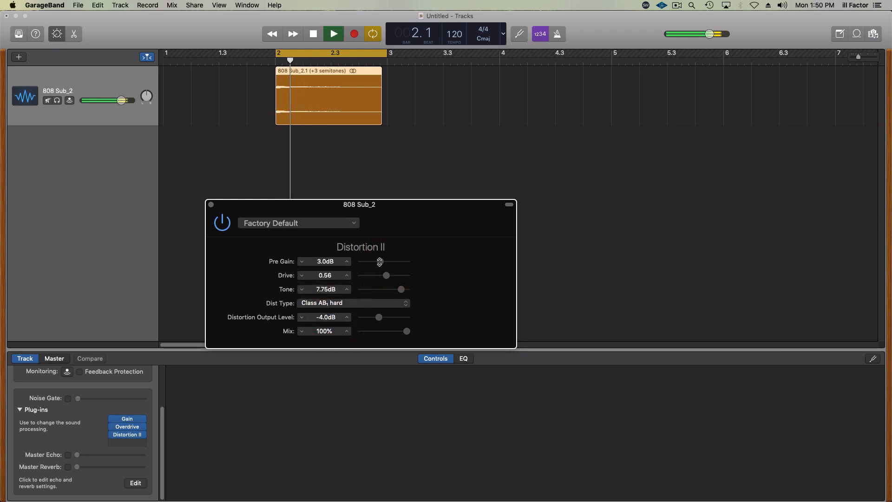
pyautogui.moveTo(380, 262)
pyautogui.mouseDown()
pyautogui.moveTo(393, 261)
pyautogui.moveTo(379, 263)
pyautogui.mouseUp()
pyautogui.press('space')
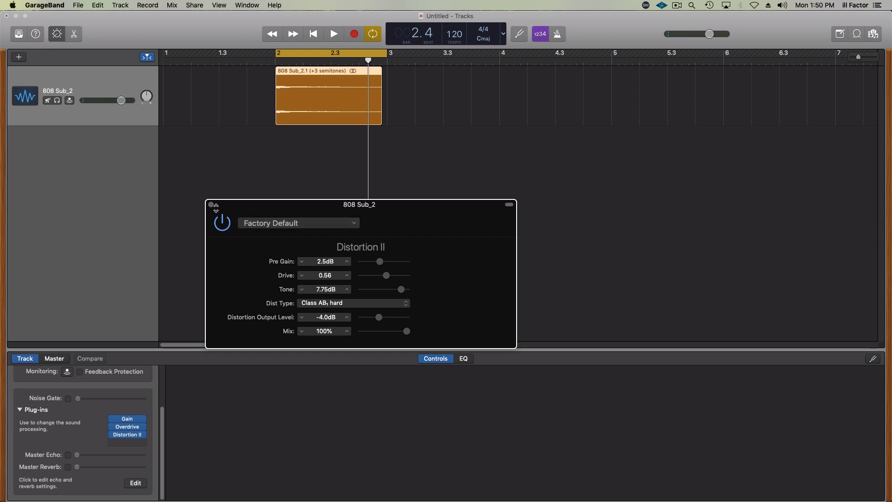
pyautogui.click(210, 204)
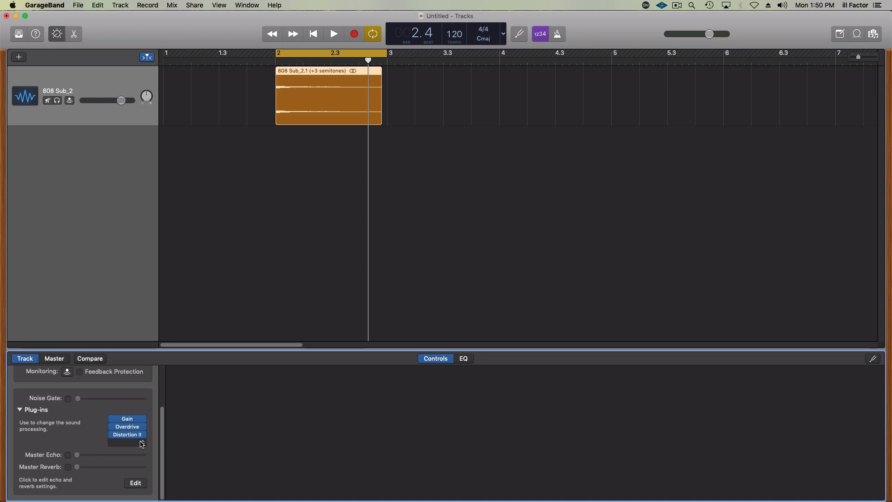
# - Apply a high-cut filter in the 808 track's EQ and sweep it down to about 260 Hz during playback
pyautogui.click(467, 360)
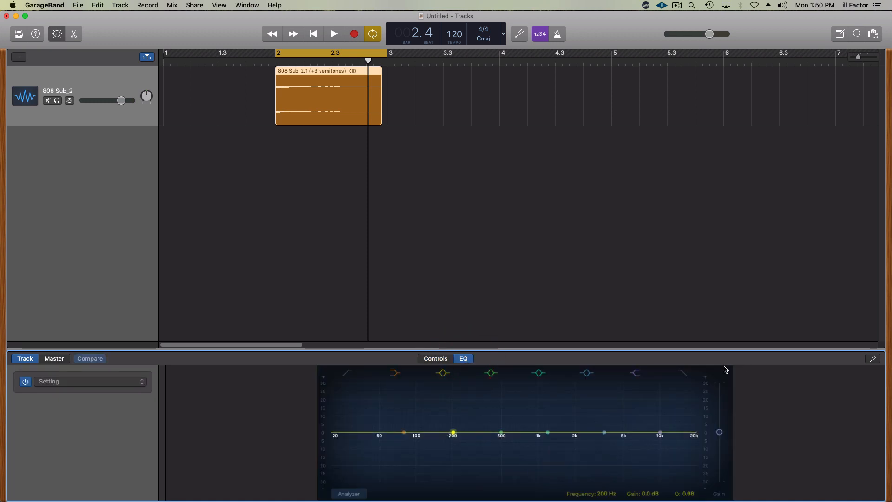
pyautogui.moveTo(690, 445); pyautogui.dragTo(545, 440)
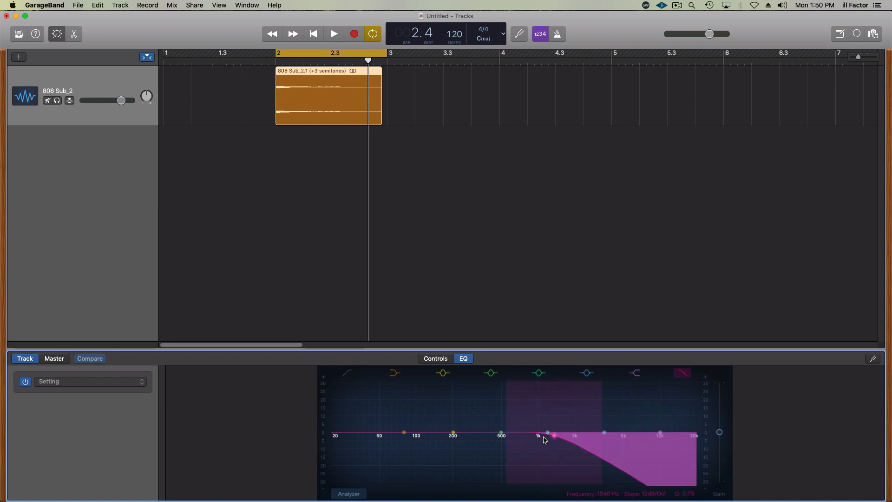
pyautogui.press('space')
pyautogui.moveTo(545, 440); pyautogui.dragTo(465, 445)
pyautogui.press('space')
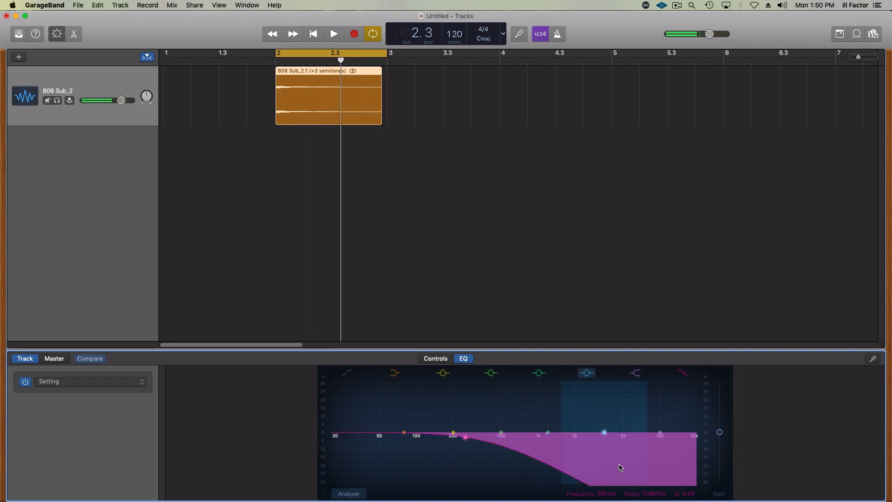
# - Set the high-cut slope to 48 dB/Oct and refine the filter while listening to about 425 Hz with a Q of 0.57
pyautogui.moveTo(465, 438); pyautogui.dragTo(499, 440)
pyautogui.moveTo(652, 492); pyautogui.dragTo(652, 484)
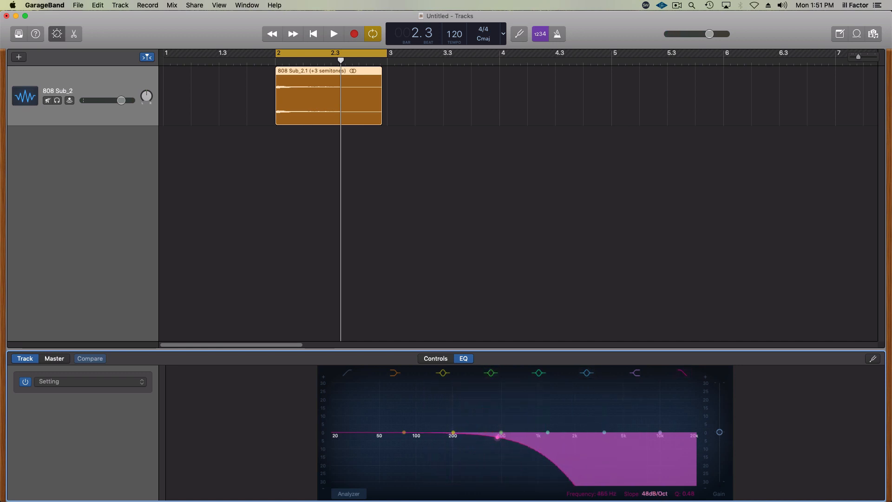
pyautogui.moveTo(498, 436); pyautogui.dragTo(500, 432)
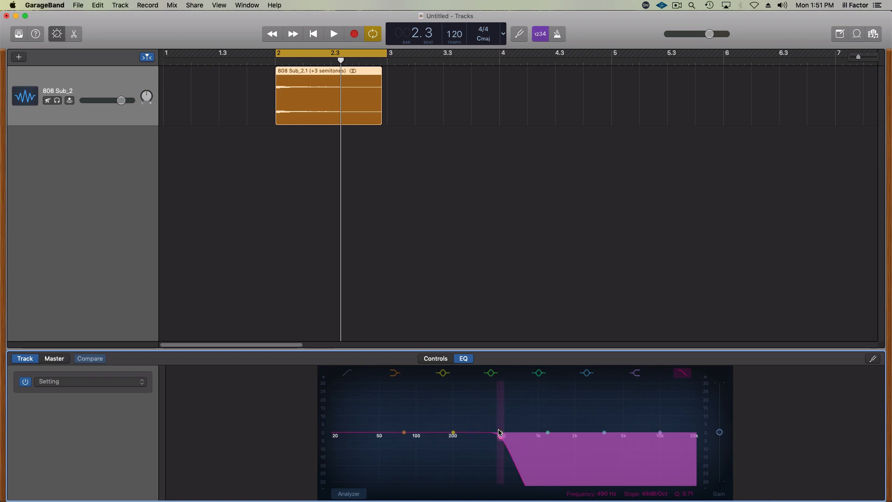
pyautogui.press('space')
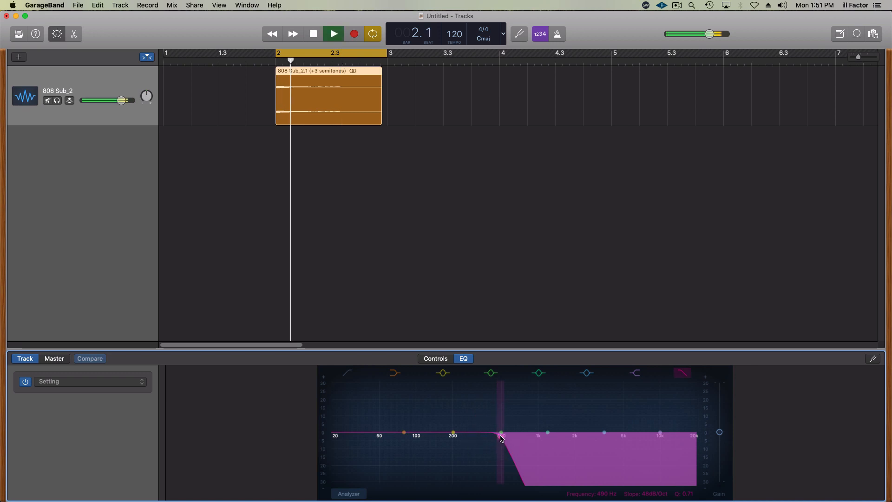
pyautogui.moveTo(502, 440)
pyautogui.mouseDown()
pyautogui.moveTo(429, 440)
pyautogui.moveTo(493, 438)
pyautogui.mouseUp()
pyautogui.press('space')
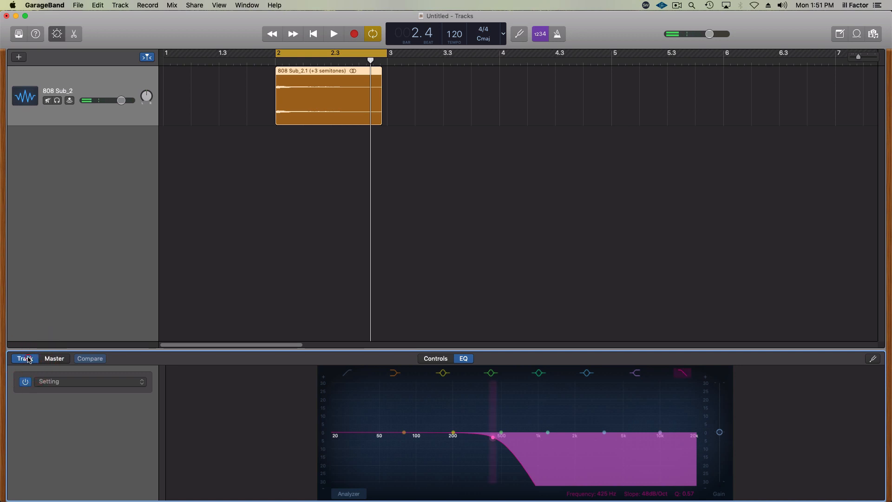
# - Reopen Distortion II, change its type to Growl, set Tone to 3.75 dB during playback, and close its window
pyautogui.click(431, 362)
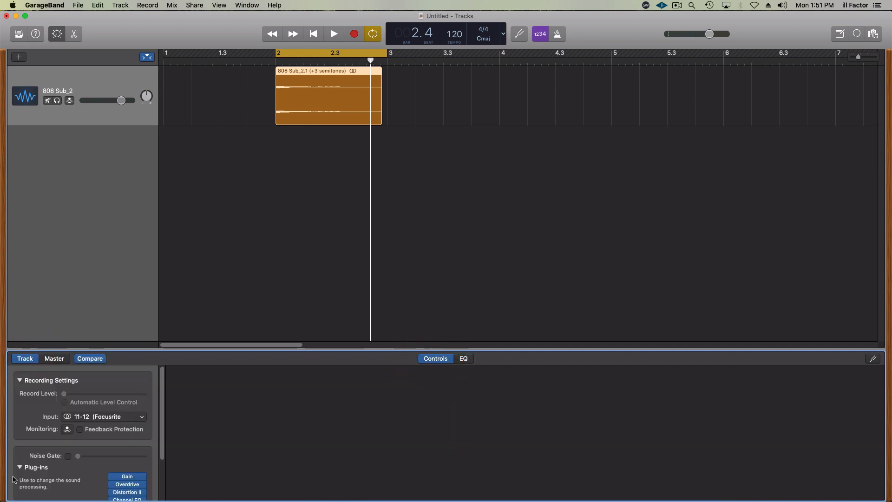
pyautogui.scroll(-3, 164, 431)
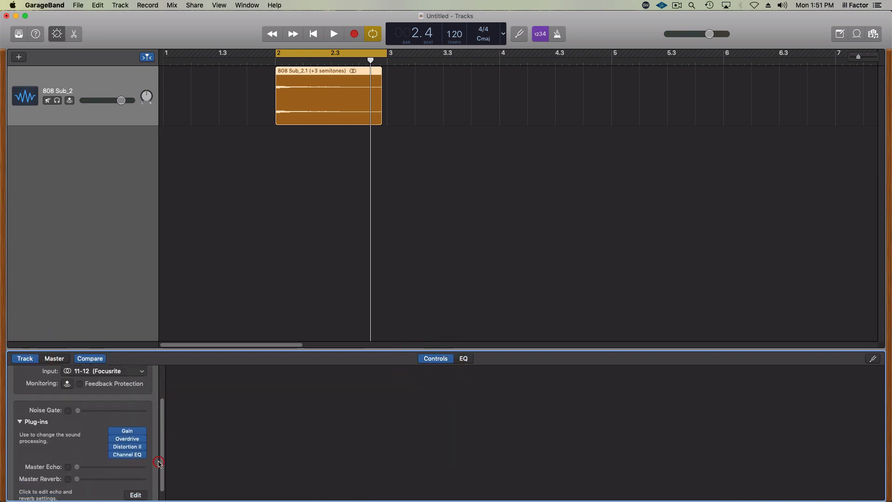
pyautogui.click(130, 446)
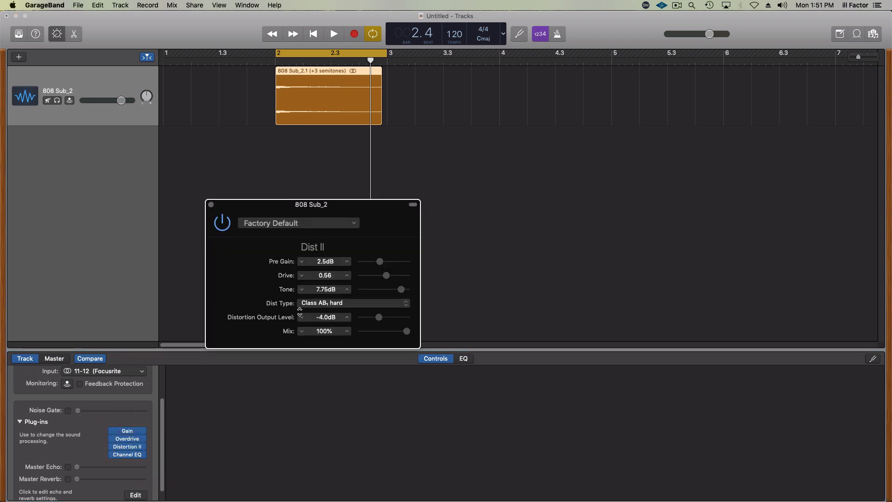
pyautogui.click(350, 303)
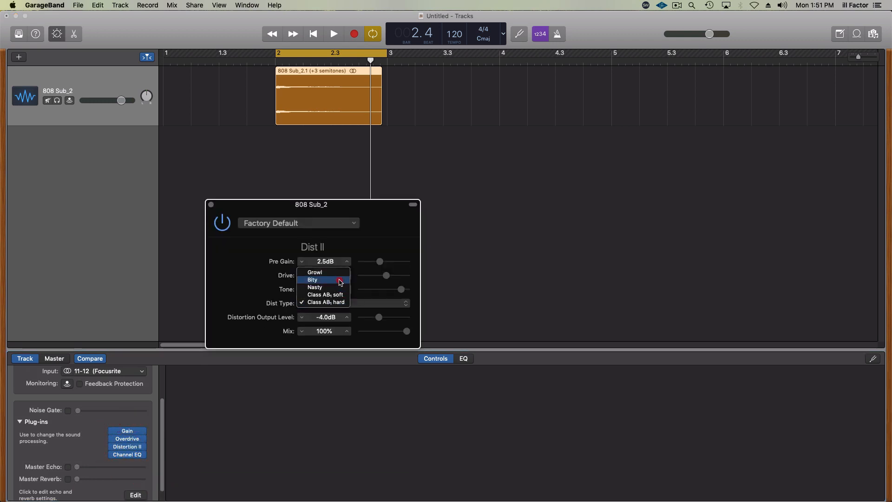
pyautogui.press('space')
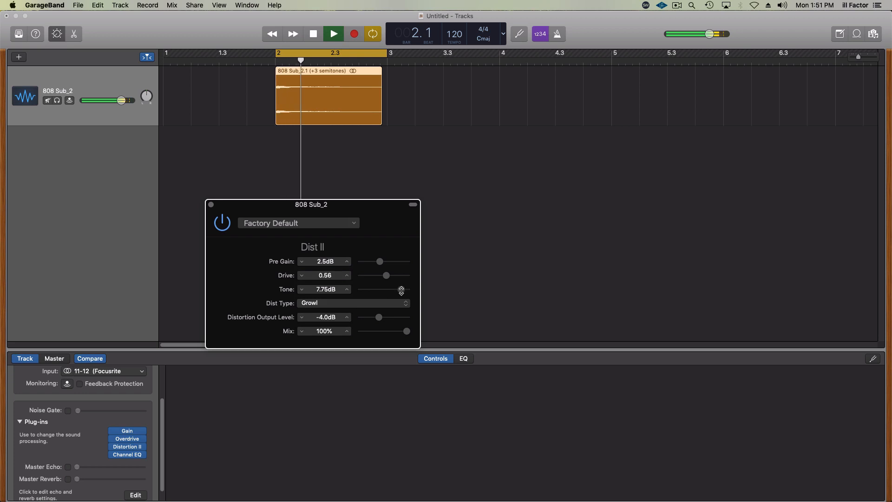
pyautogui.moveTo(401, 290); pyautogui.dragTo(392, 291)
pyautogui.press('space')
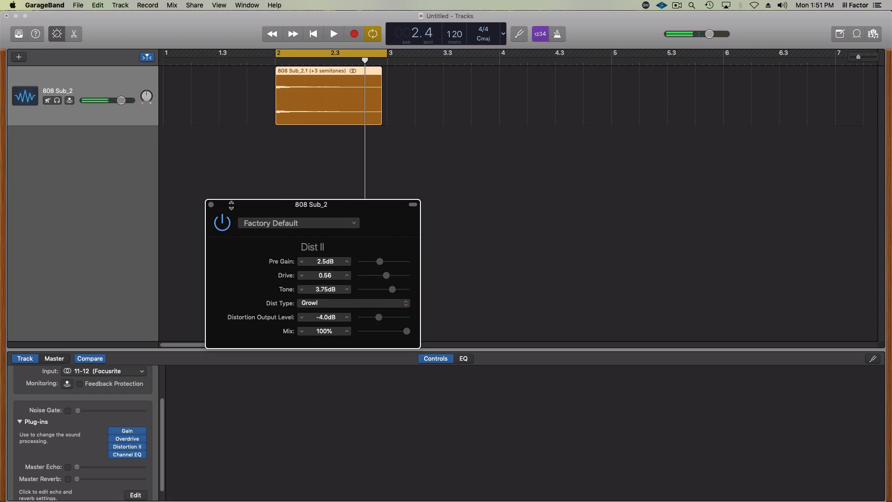
pyautogui.click(211, 205)
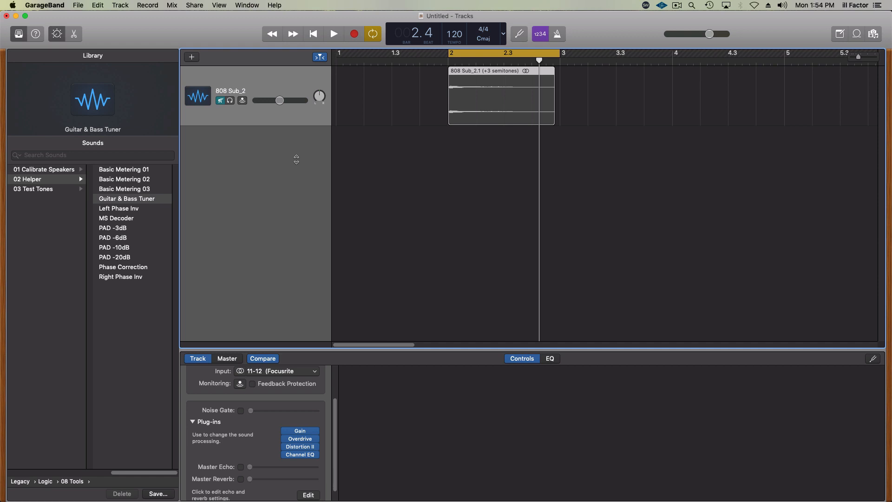
# - Add a software instrument track, replace its electric piano with a mono AUSampler, and move the sampler window clear of the track headers
pyautogui.click(192, 58)
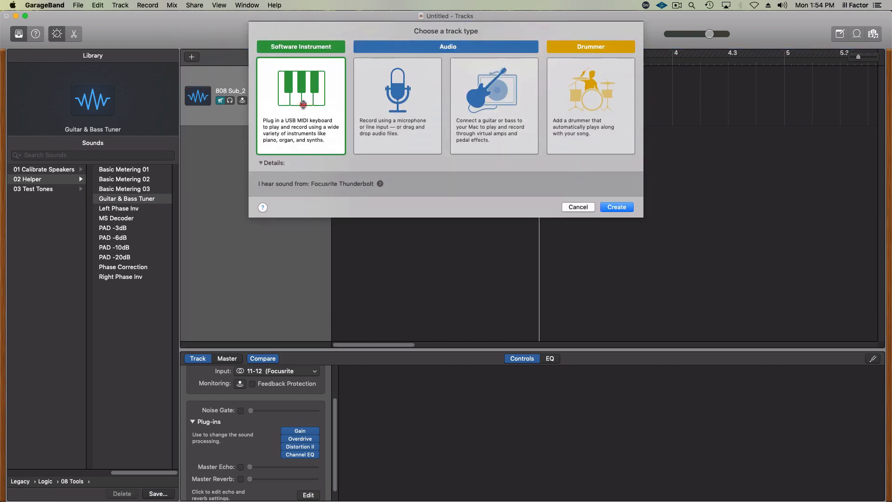
pyautogui.click(301, 105)
pyautogui.click(622, 207)
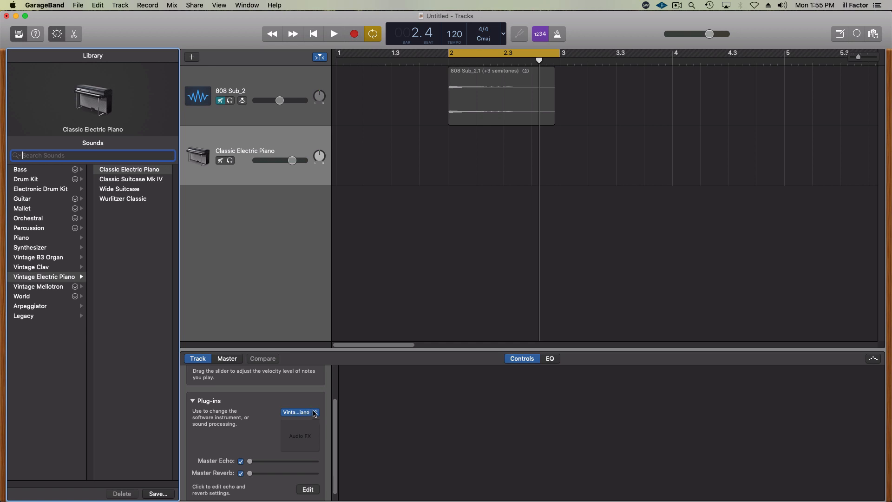
pyautogui.click(315, 413)
pyautogui.moveTo(320, 435)
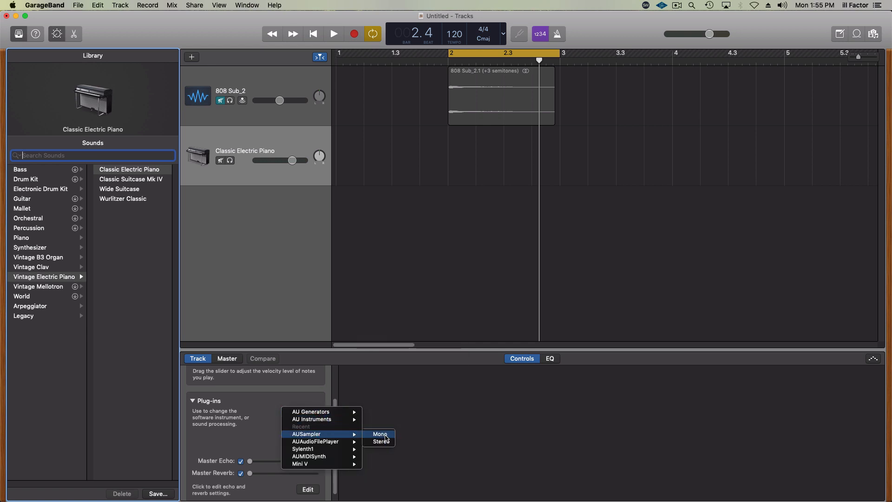
pyautogui.click(385, 437)
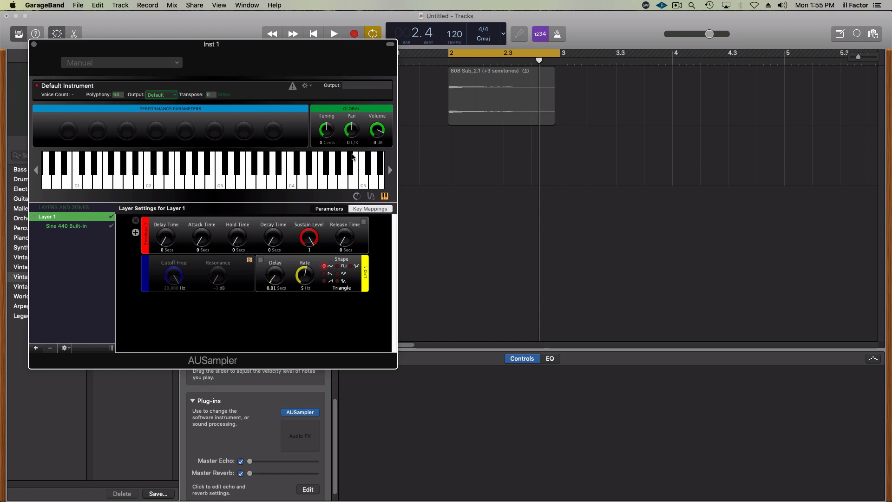
pyautogui.moveTo(313, 43); pyautogui.dragTo(732, 104)
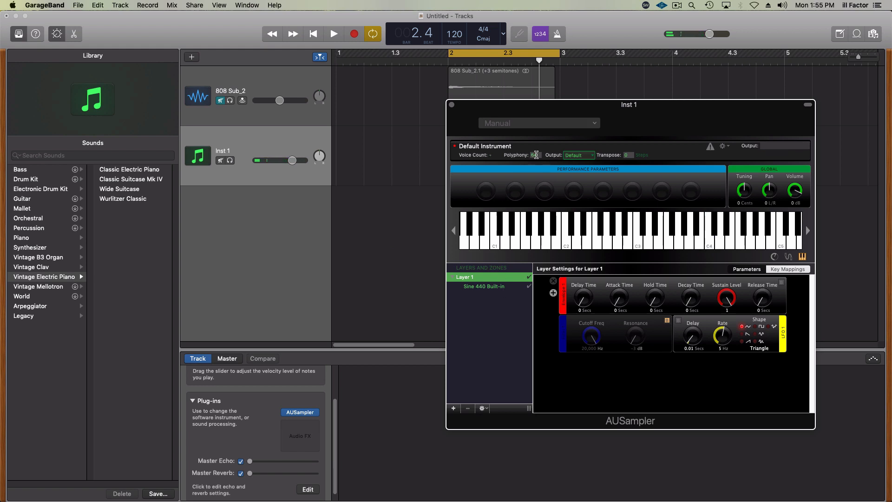
# - Set AUSampler's polyphony to 1 and its envelope to 0.817 s decay, 0.81 sustain and 2.024 s release, then close its window
pyautogui.doubleClick(537, 155)
pyautogui.moveTo(762, 299); pyautogui.dragTo(695, 299)
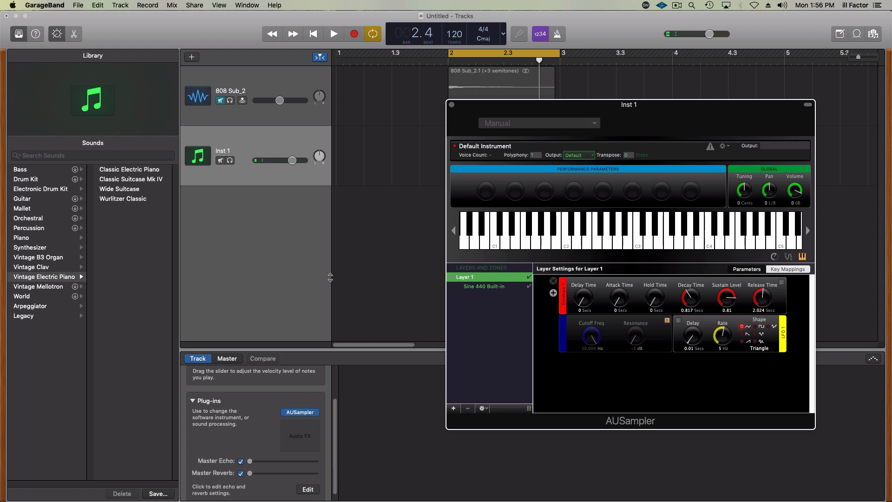
pyautogui.click(280, 76)
pyautogui.click(283, 136)
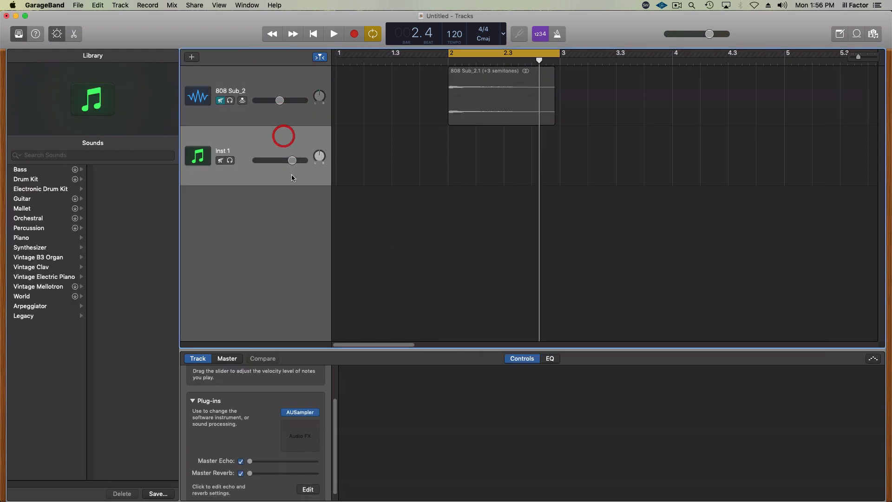
# - Add an Overdrive effect to the Inst 1 track, raise its Drive slightly, and close its window
pyautogui.click(311, 425)
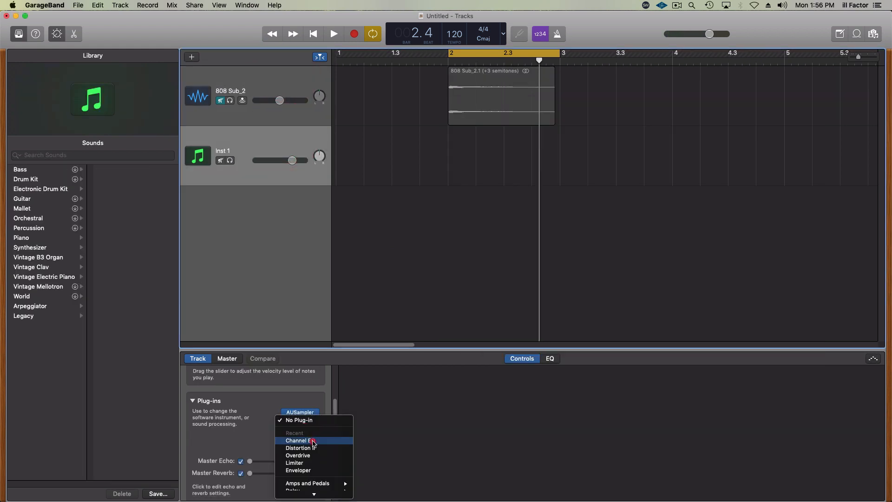
pyautogui.click(314, 456)
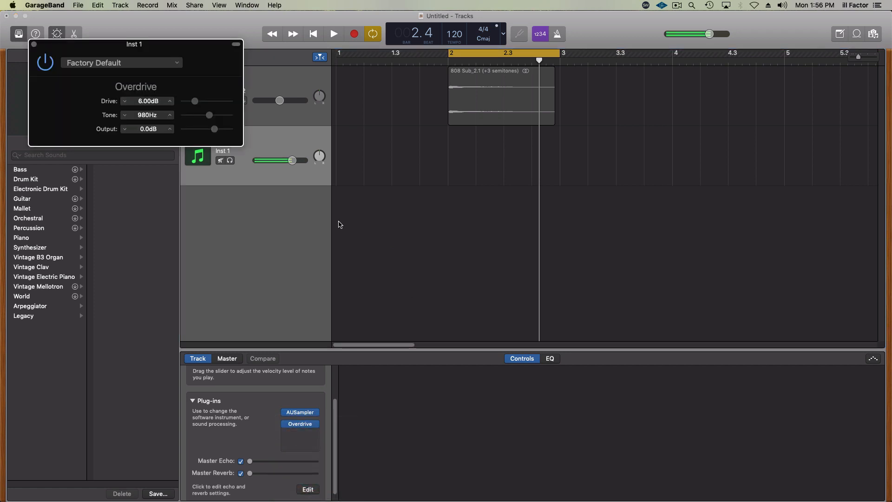
pyautogui.moveTo(195, 101)
pyautogui.mouseDown()
pyautogui.moveTo(218, 103)
pyautogui.moveTo(202, 101)
pyautogui.mouseUp()
pyautogui.click(34, 44)
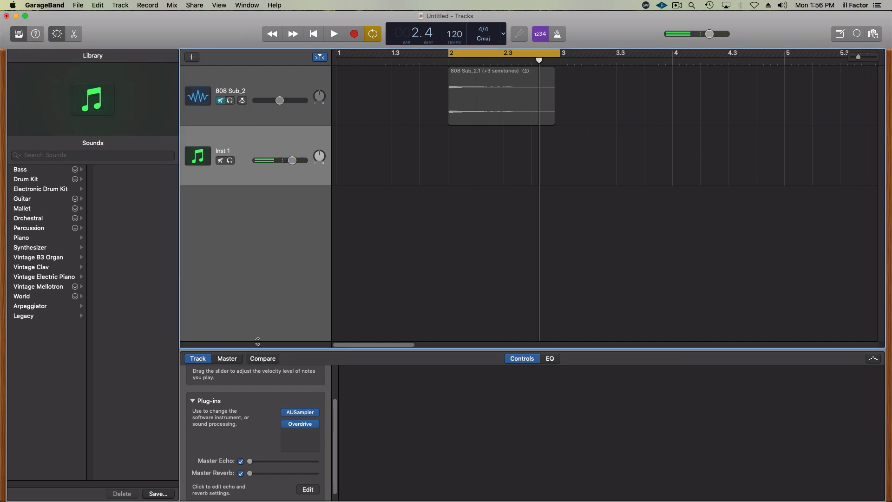
# - Add Distortion II to the Inst 1 track with hard Class AB distortion, Drive 0.36 and output level 2.0 dB, then close its window
pyautogui.click(302, 434)
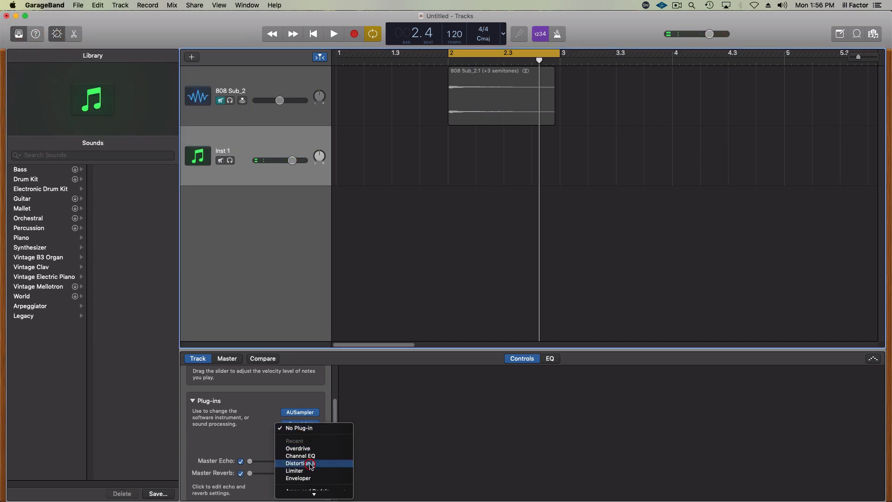
pyautogui.click(310, 466)
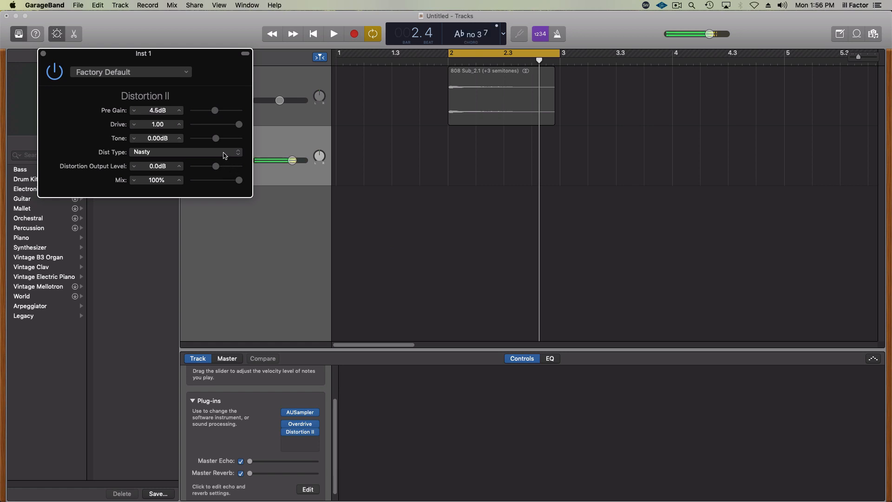
pyautogui.click(218, 153)
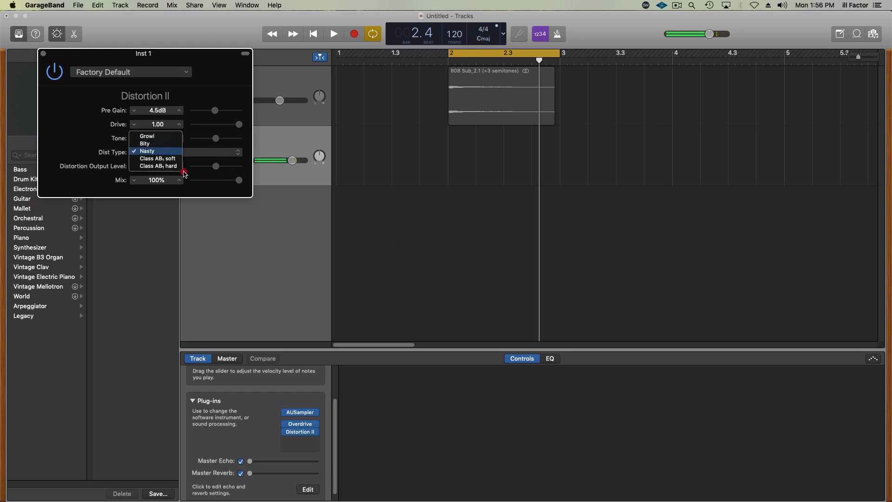
pyautogui.click(168, 166)
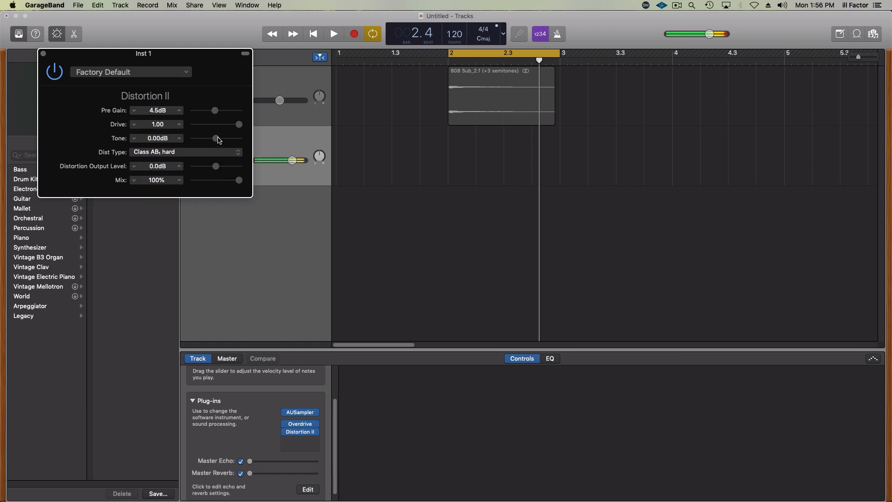
pyautogui.moveTo(239, 124); pyautogui.dragTo(209, 125)
pyautogui.click(218, 167)
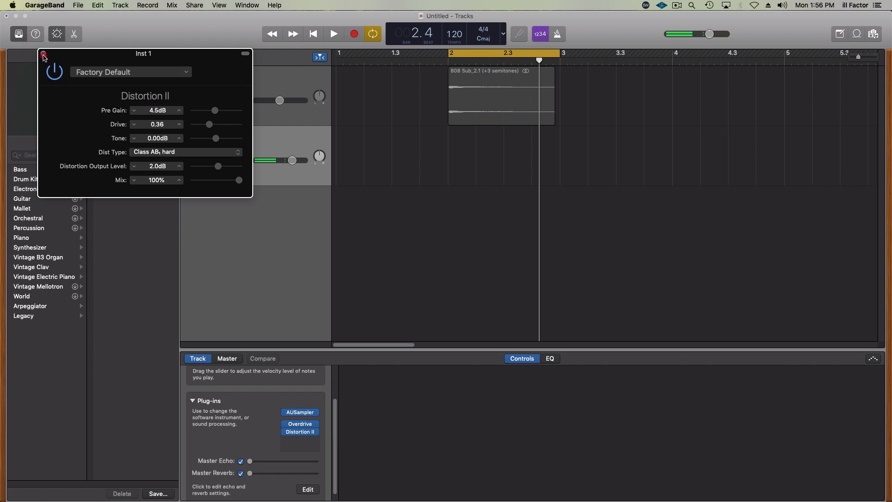
pyautogui.click(43, 54)
# - Enable the high-cut filter in the Inst 1 track's EQ and lower it to about 186 Hz with a Q of 0.48
pyautogui.click(550, 359)
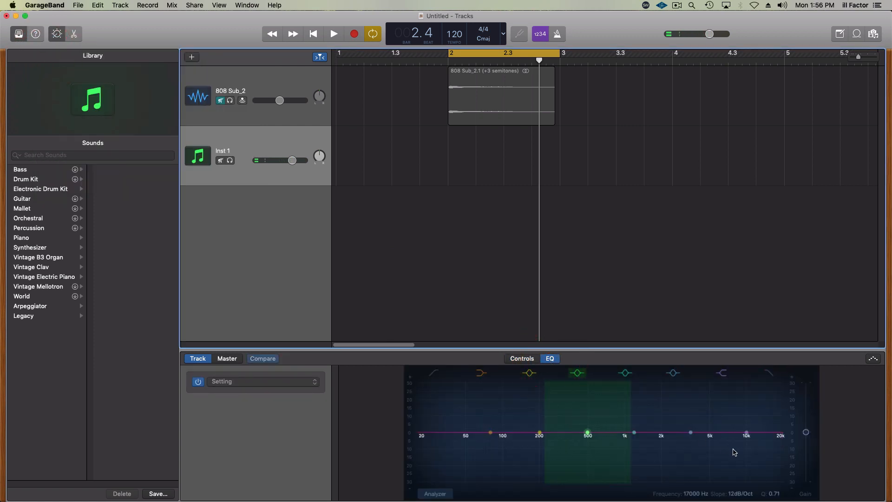
pyautogui.click(769, 373)
pyautogui.moveTo(776, 436); pyautogui.dragTo(514, 447)
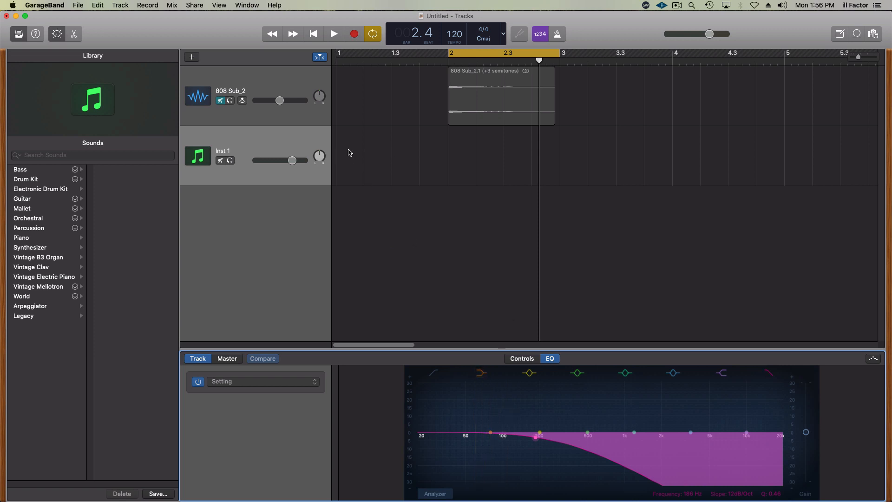
# - Create a one-bar MIDI region at bar 2 on the Inst 1 track and add a short C3 note at its start
pyautogui.click(454, 146)
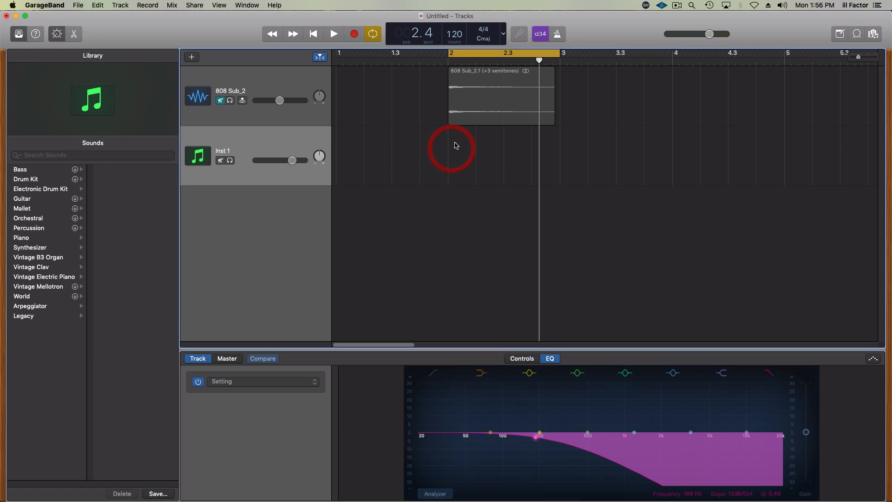
pyautogui.keyDown('super'); pyautogui.click(455, 145); pyautogui.keyUp('super')
pyautogui.click(500, 153)
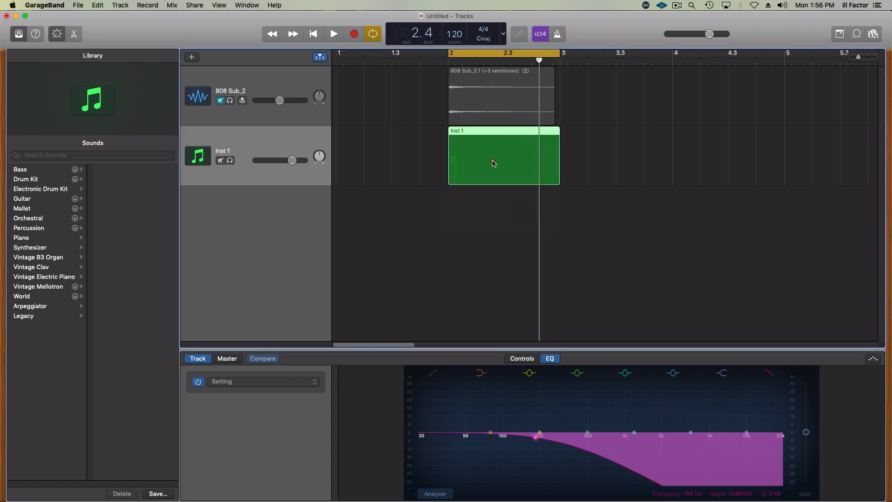
pyautogui.doubleClick(493, 162)
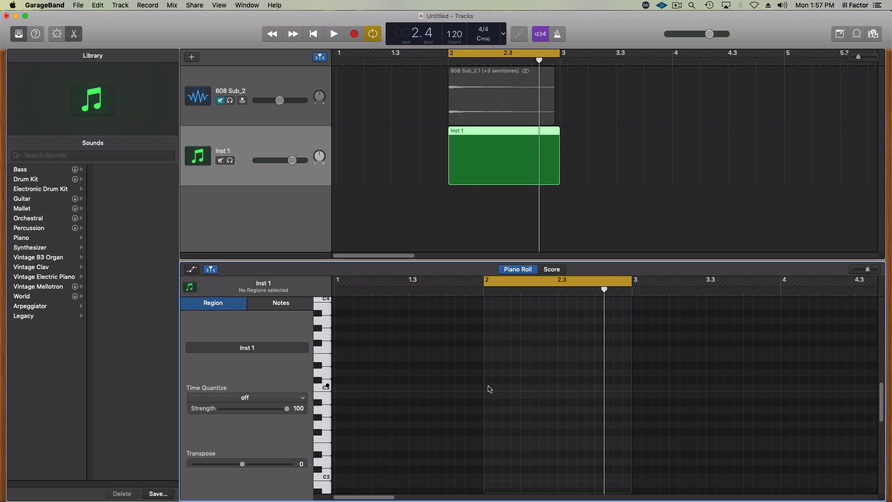
pyautogui.click(488, 386)
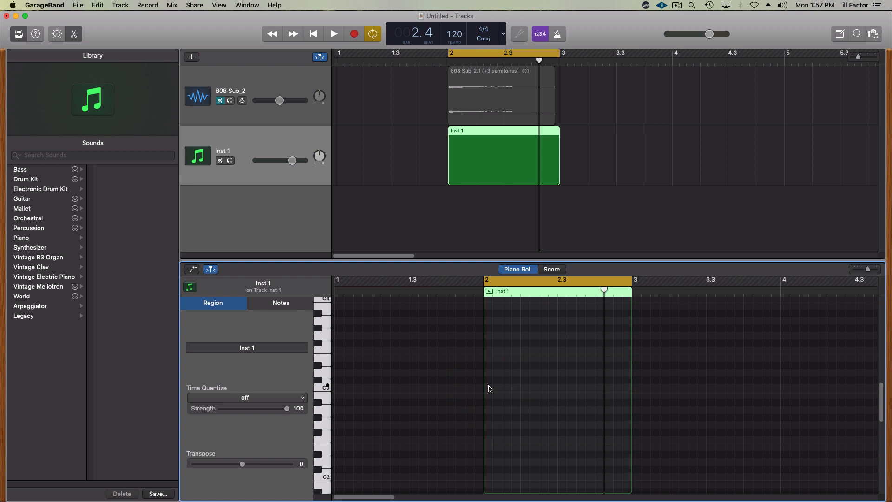
pyautogui.keyDown('super'); pyautogui.click(489, 388); pyautogui.keyUp('super')
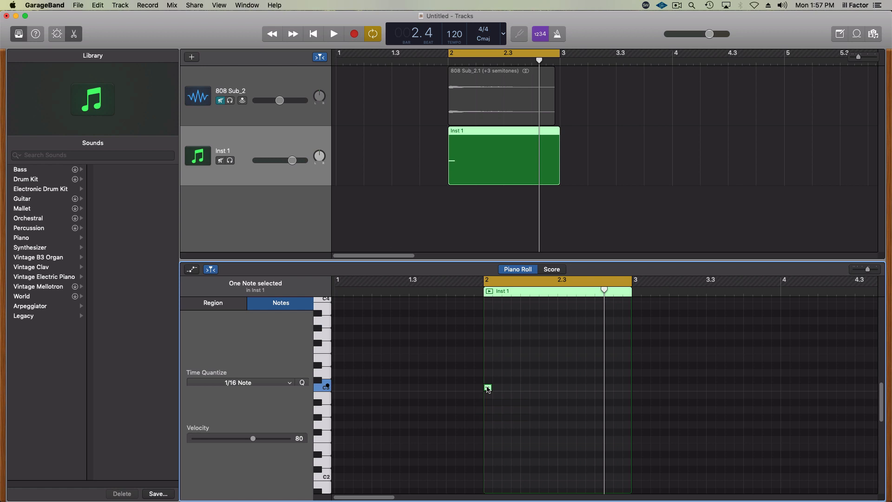
# - Switch to Finder and collapse the 08 Kodak Green 154 BPM Emin folder
pyautogui.press('super+Tab')
pyautogui.press('super+Tab')
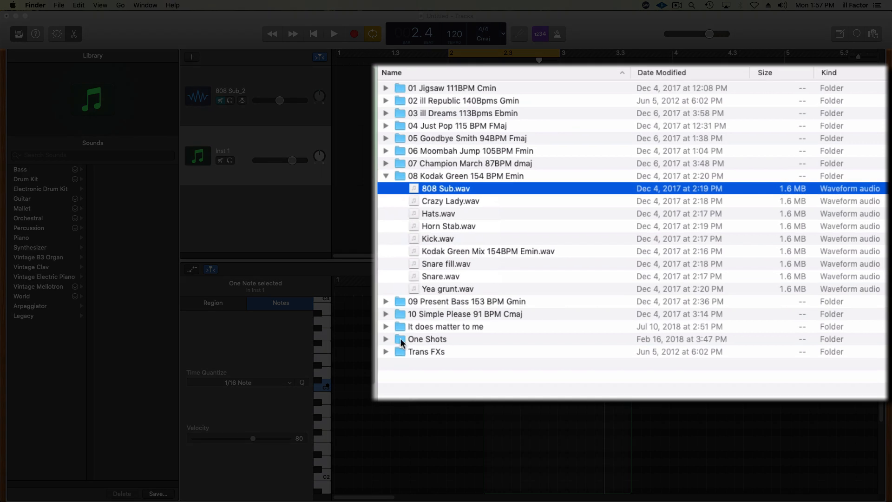
pyautogui.click(385, 176)
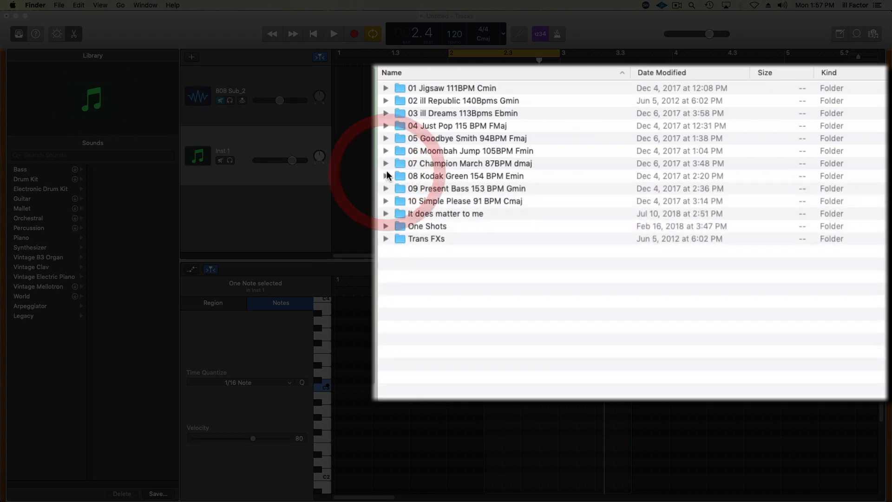